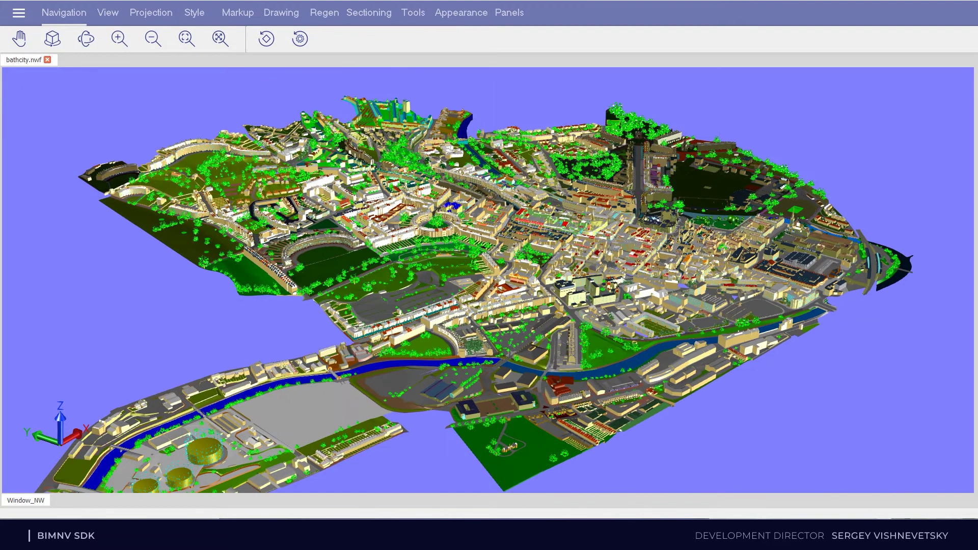
# - Return to the previous view of the city model
pyautogui.click(266, 38)
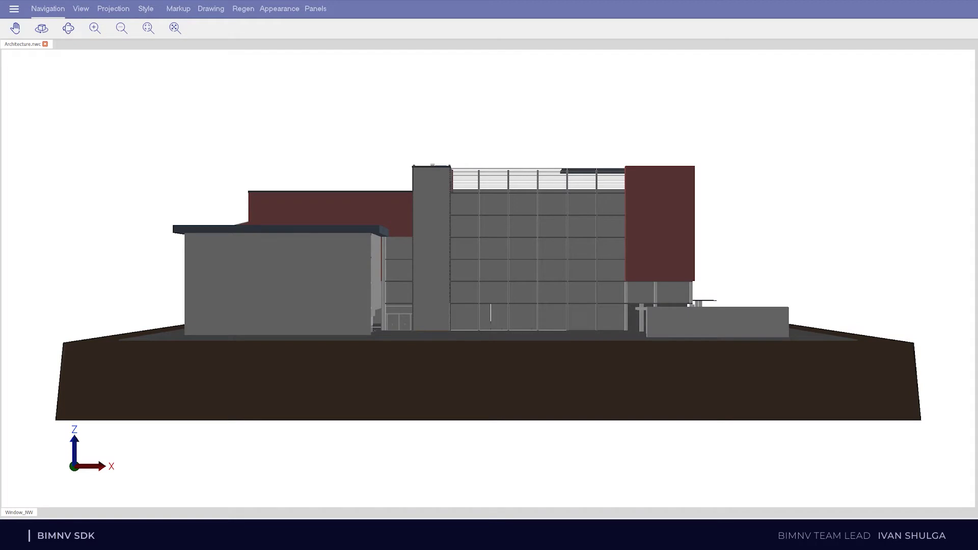
# - Orbit the Architecture building to a raised angled view and zoom in on its glazed facade
pyautogui.click(68, 29)
pyautogui.moveTo(458, 286); pyautogui.dragTo(540, 336)
pyautogui.moveTo(476, 365); pyautogui.dragTo(464, 366)
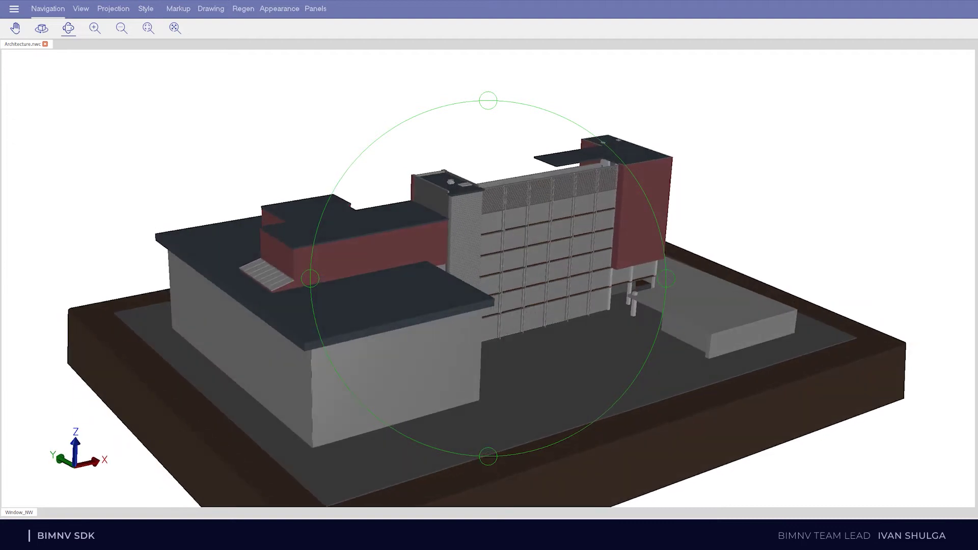
pyautogui.scroll(10, 545, 272)
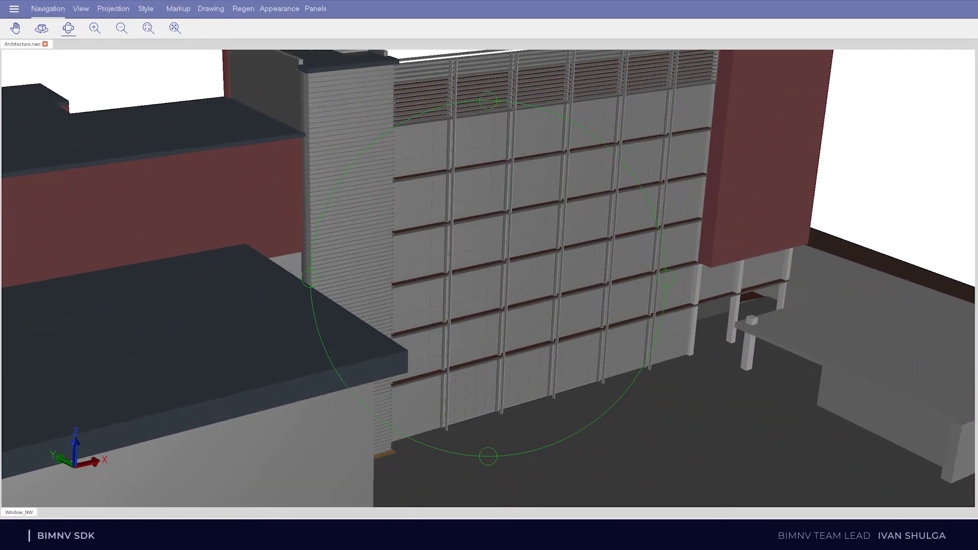
pyautogui.scroll(3, 550, 272)
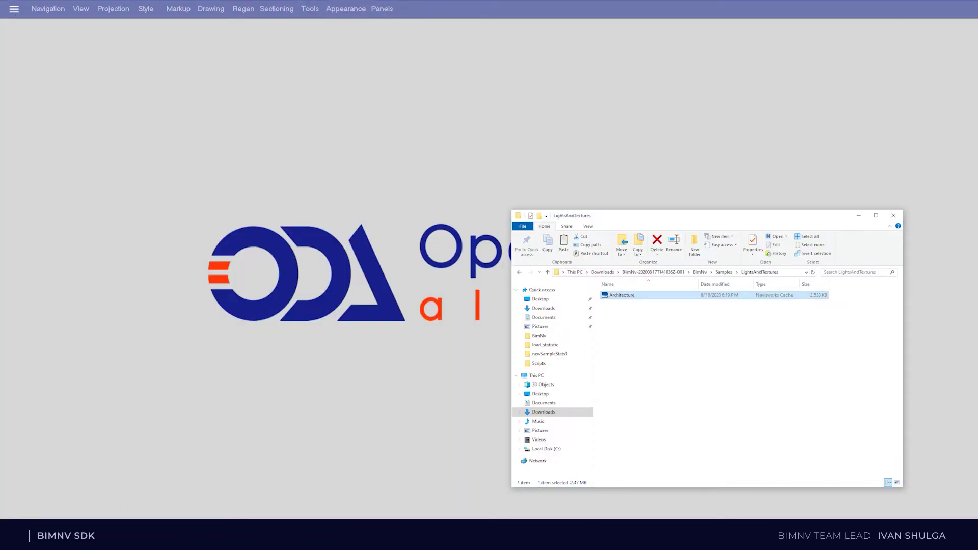
# - Import the Architecture file by dragging it into the viewer, then orbit to show its left and top
pyautogui.moveTo(622, 295); pyautogui.dragTo(402, 280)
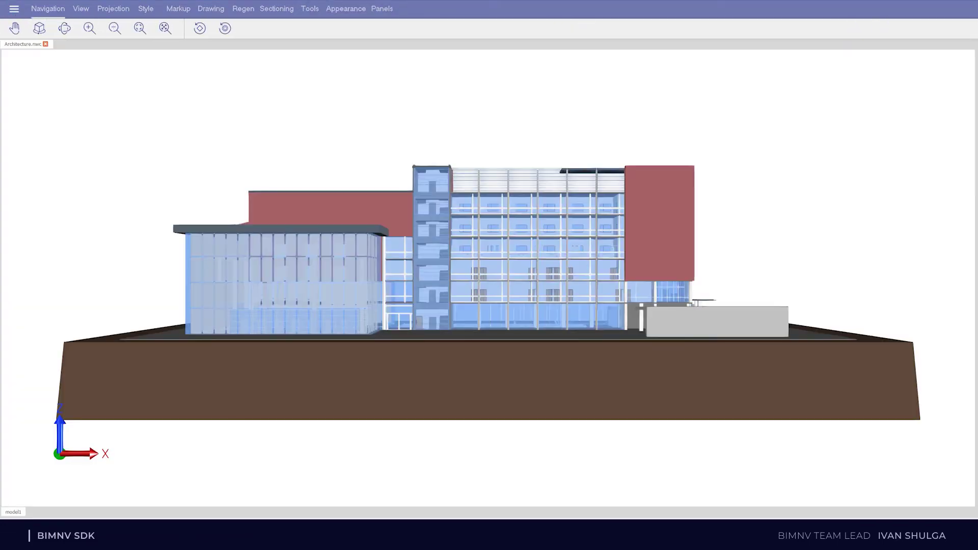
pyautogui.click(64, 29)
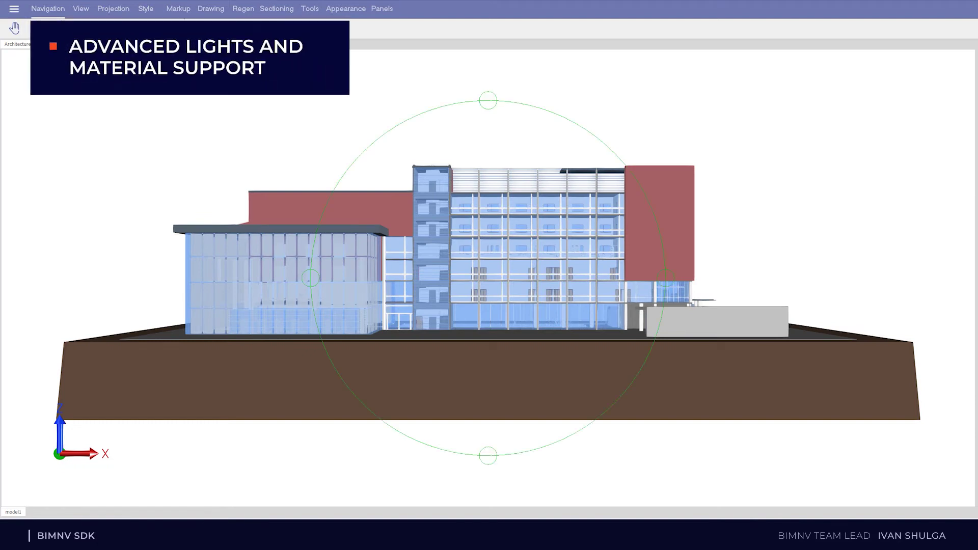
pyautogui.moveTo(458, 306); pyautogui.dragTo(548, 368)
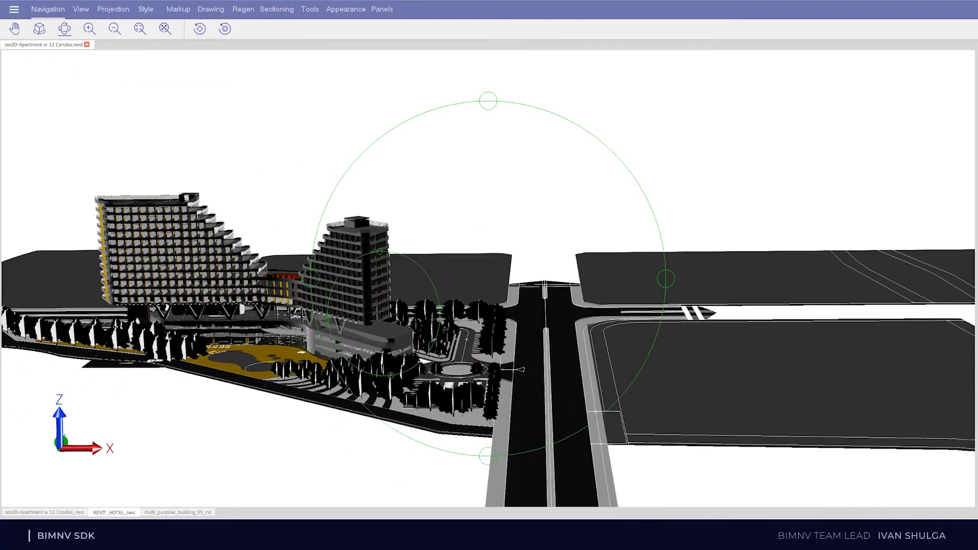
# - Zoom out of the hotel site, then switch to the multi_purpose_building_05_rvt model and zoom out
pyautogui.scroll(-1, 157, 310)
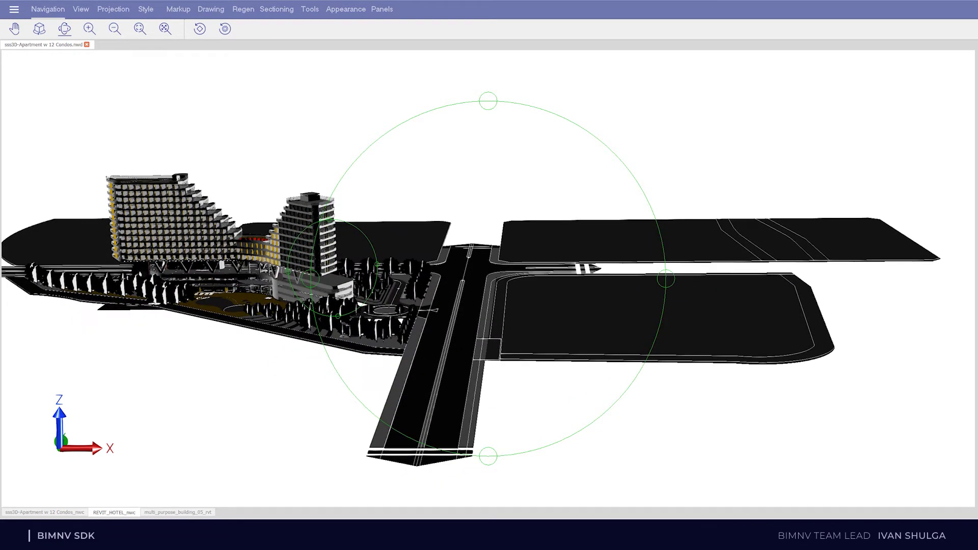
pyautogui.click(168, 512)
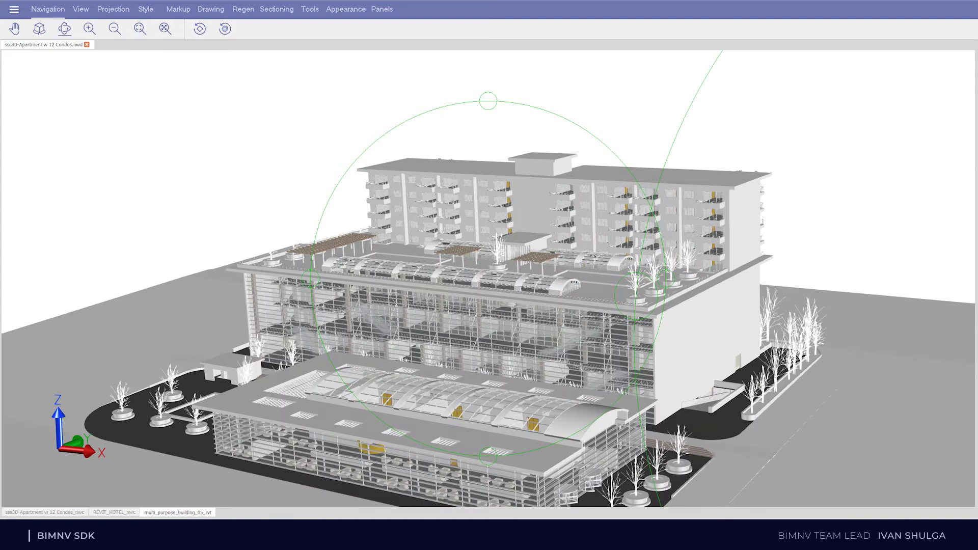
pyautogui.scroll(-7, 488, 279)
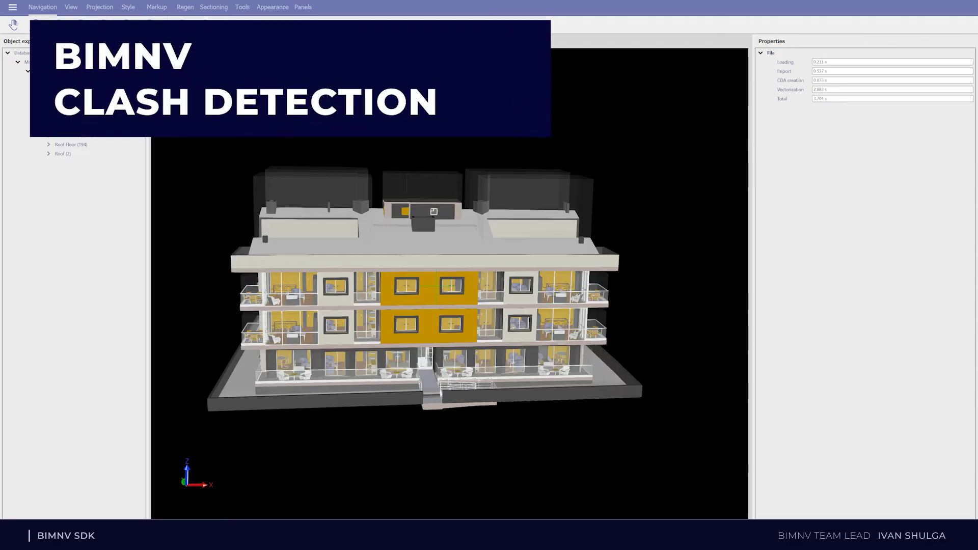
# - Orbit the apartment model, load the Test 1 third-party collision results, and select Clash1
pyautogui.moveTo(422, 325)
pyautogui.mouseDown()
pyautogui.moveTo(489, 312)
pyautogui.moveTo(408, 315)
pyautogui.moveTo(389, 332)
pyautogui.moveTo(363, 332)
pyautogui.moveTo(341, 304)
pyautogui.mouseUp()
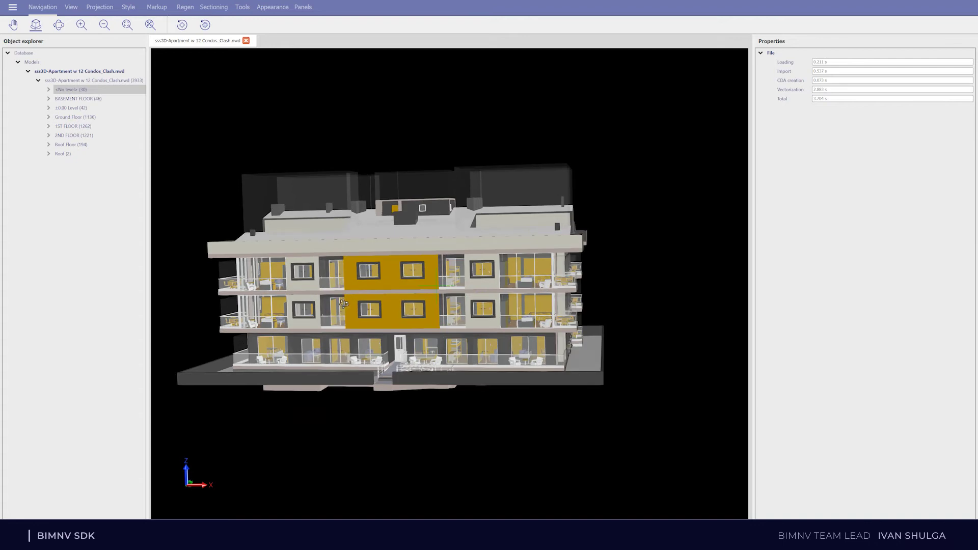
pyautogui.click(249, 8)
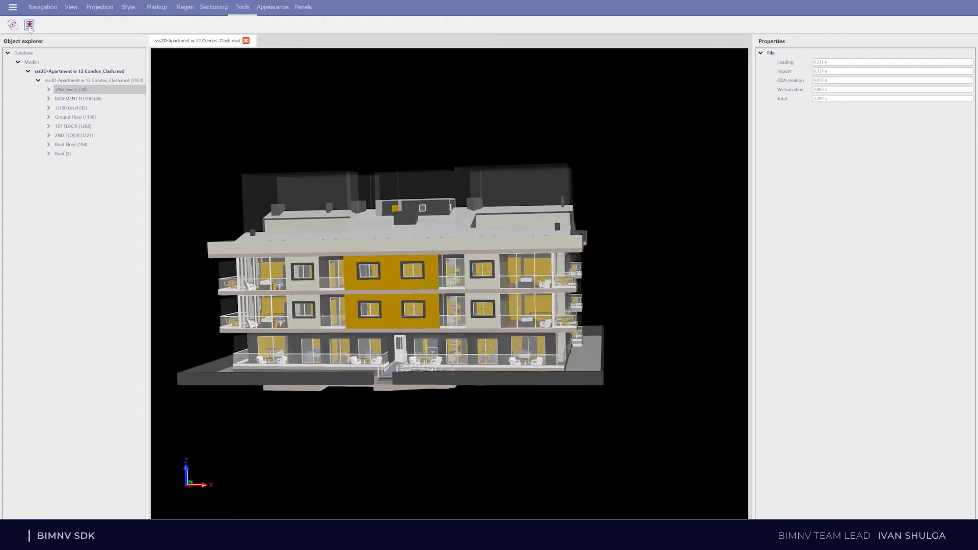
pyautogui.click(29, 26)
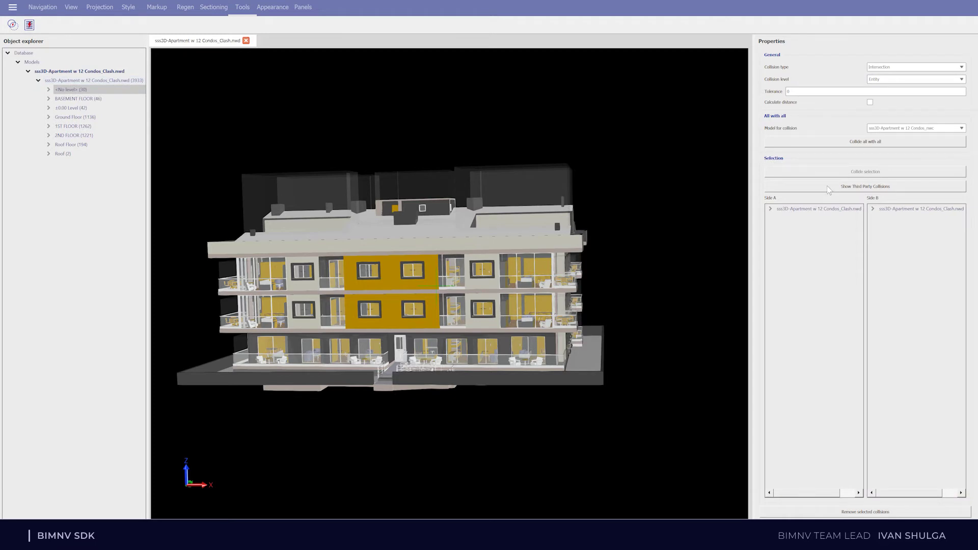
pyautogui.click(828, 188)
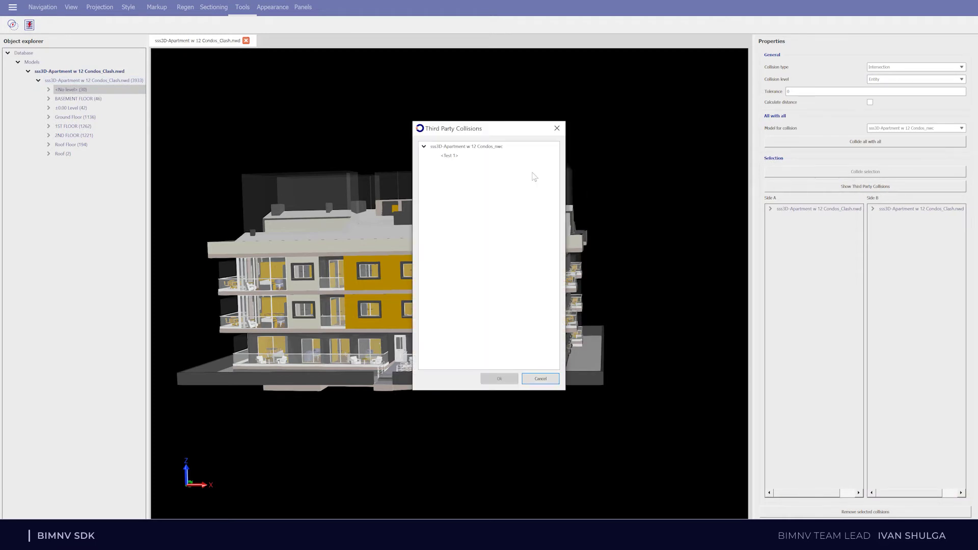
pyautogui.click(449, 155)
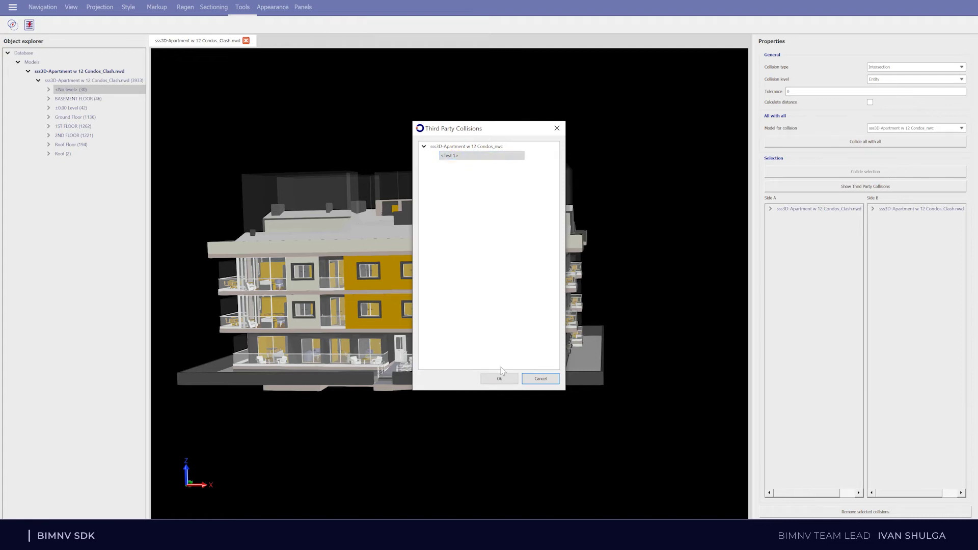
pyautogui.click(501, 379)
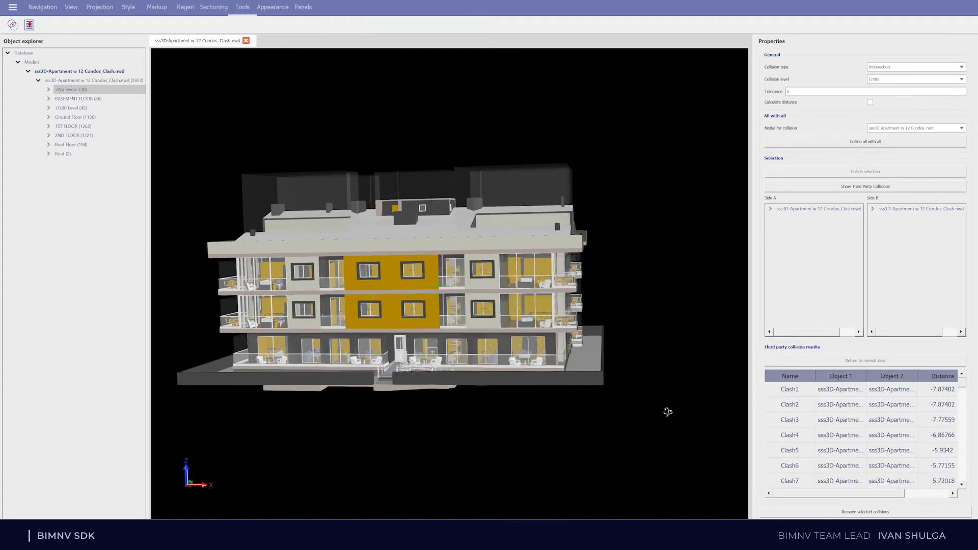
pyautogui.click(830, 392)
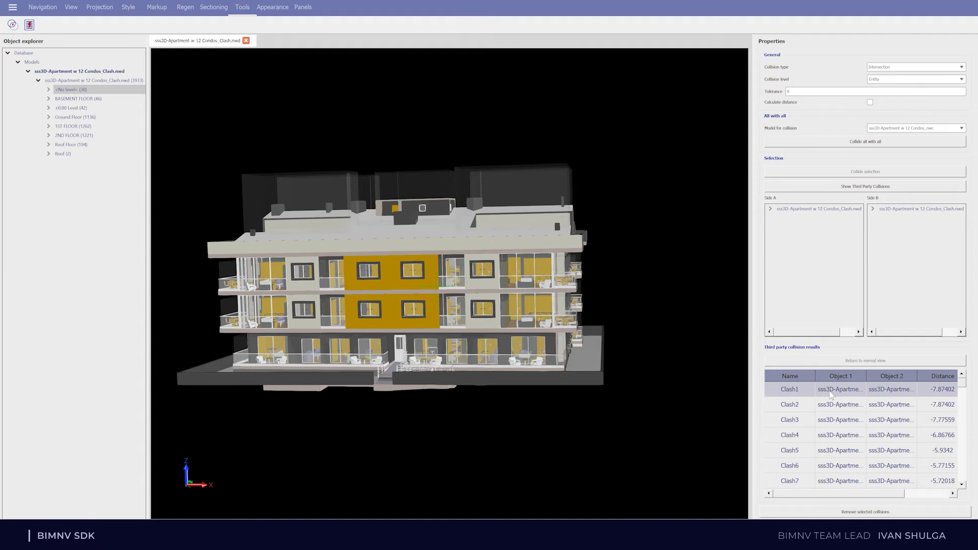
# - Zoom the view to clashes Clash1, Clash2, Clash5, Clash26 and Clash103 in turn
pyautogui.doubleClick(830, 394)
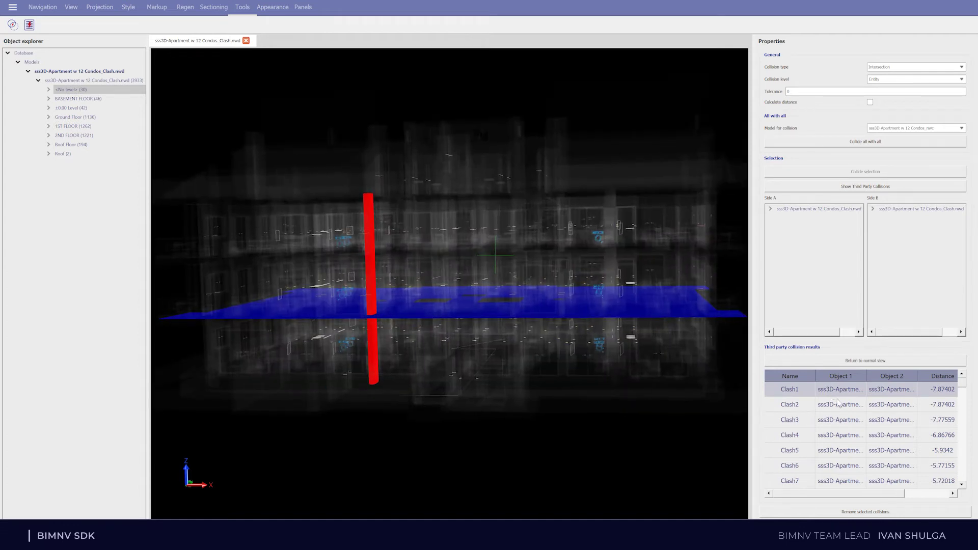
pyautogui.doubleClick(844, 407)
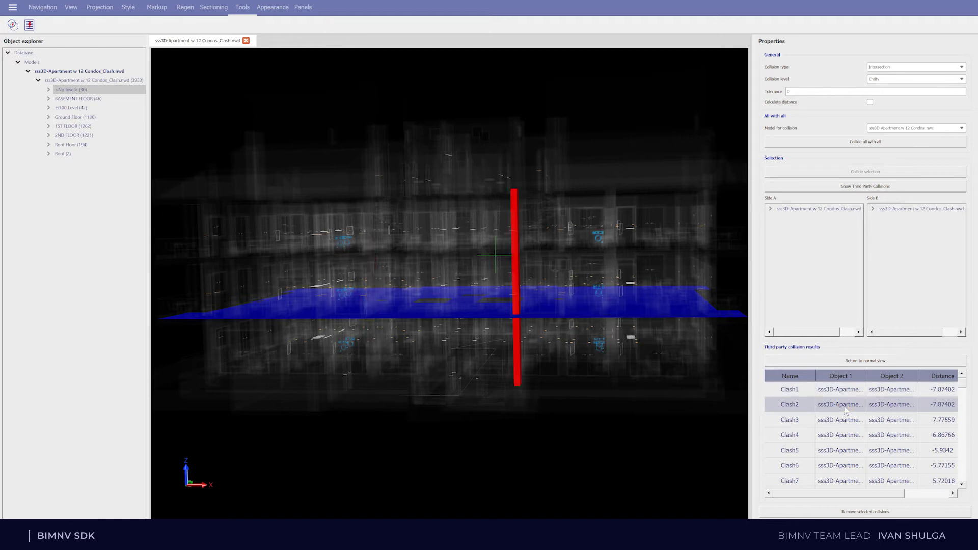
pyautogui.doubleClick(852, 455)
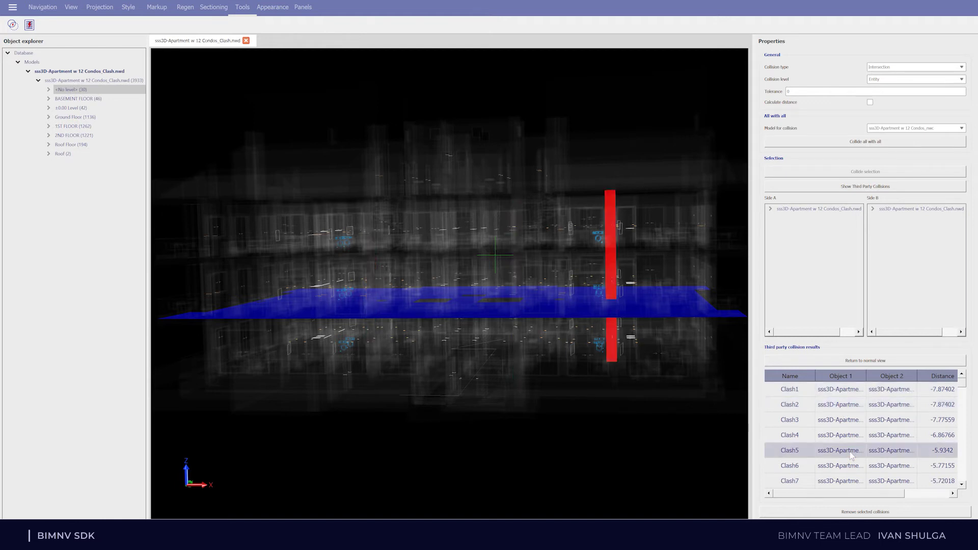
pyautogui.scroll(-7, 850, 454)
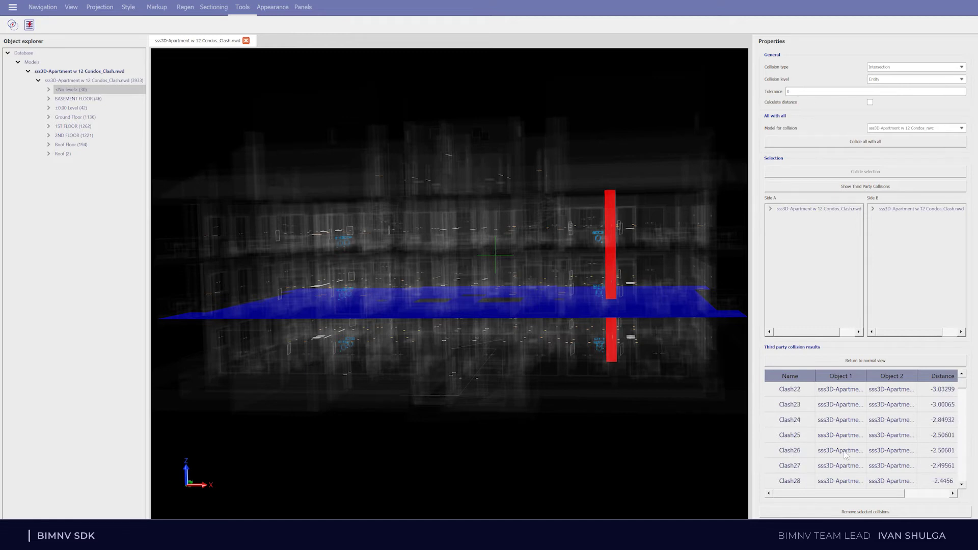
pyautogui.doubleClick(844, 452)
pyautogui.scroll(-3, 843, 456)
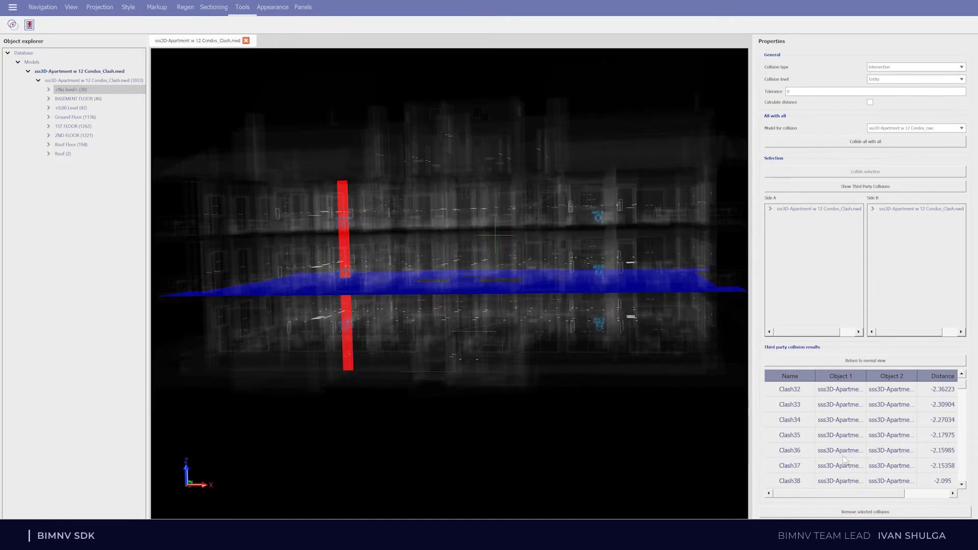
pyautogui.scroll(-20, 844, 458)
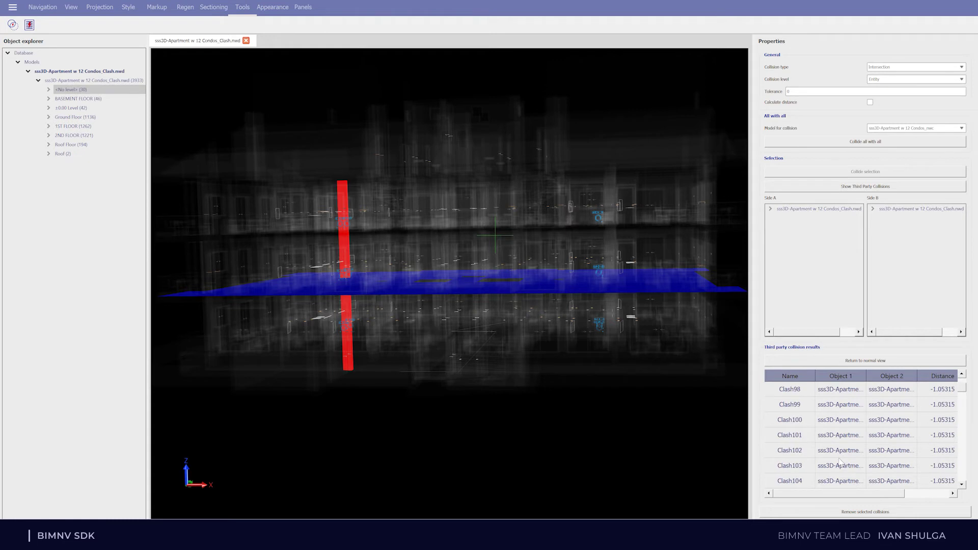
pyautogui.doubleClick(840, 462)
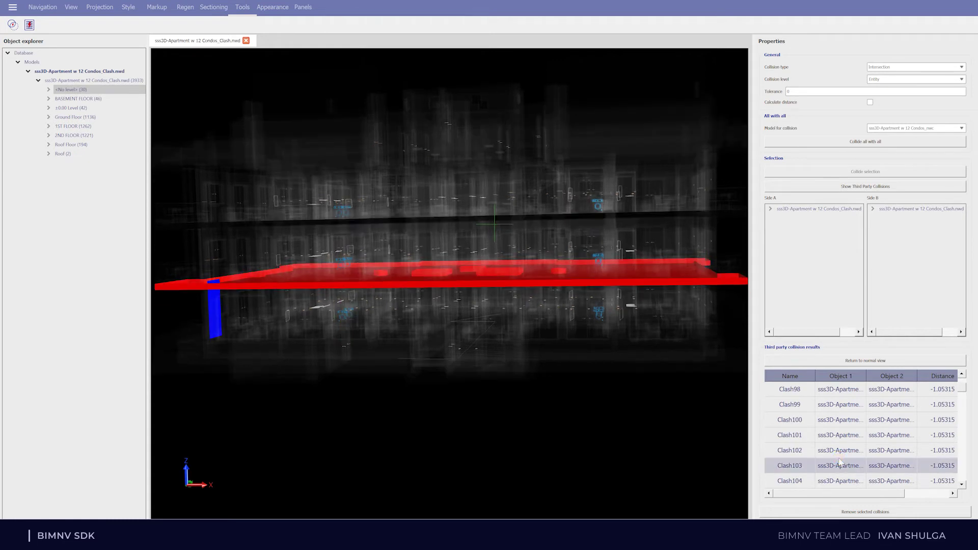
# - Frame the view on Clash134, Clash217 and finally Clash263 from further down the list
pyautogui.scroll(-10, 840, 461)
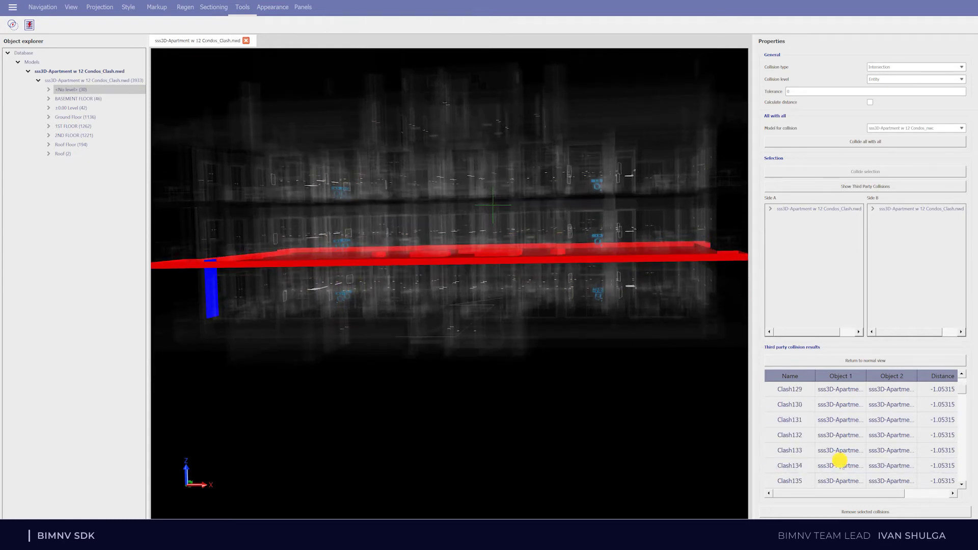
pyautogui.doubleClick(840, 461)
pyautogui.scroll(-20, 839, 464)
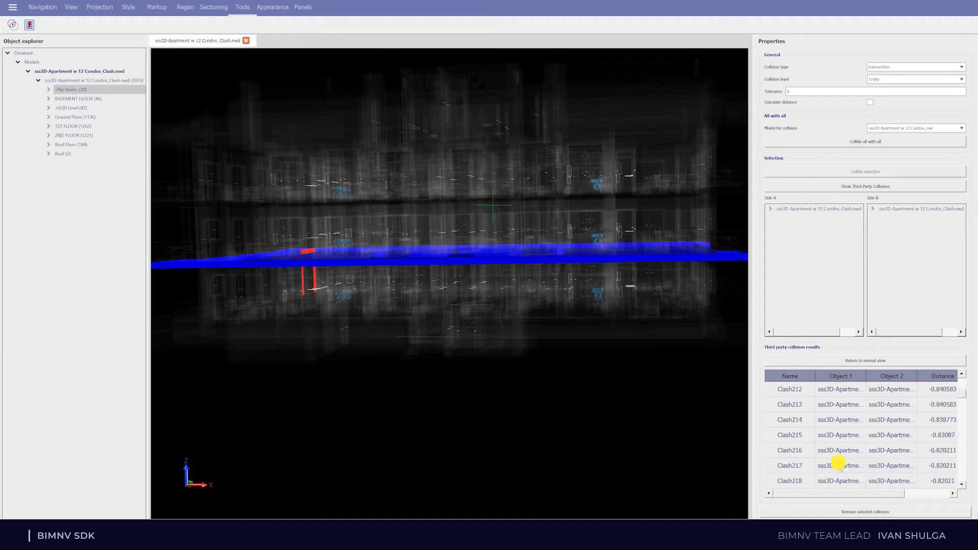
pyautogui.doubleClick(840, 465)
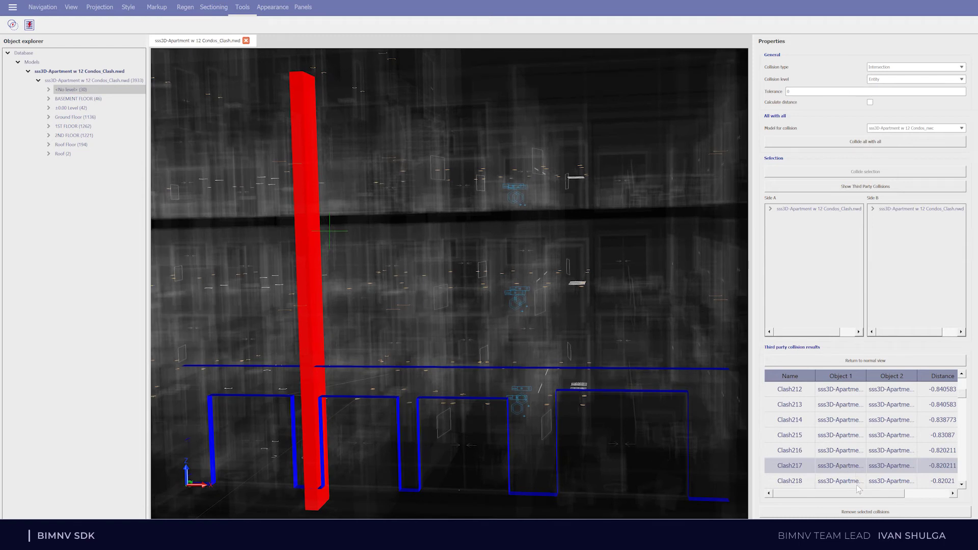
pyautogui.scroll(-6, 860, 468)
pyautogui.scroll(-10, 860, 467)
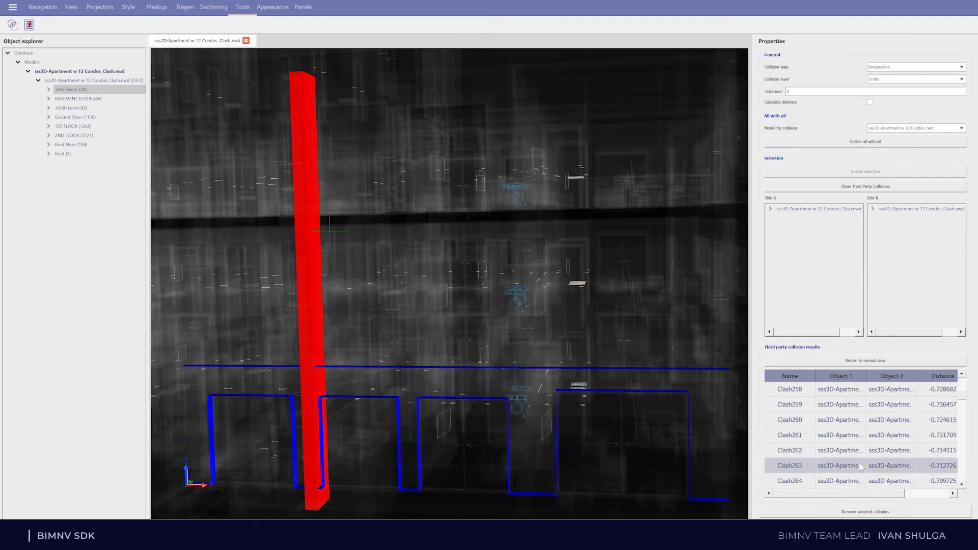
pyautogui.click(860, 467)
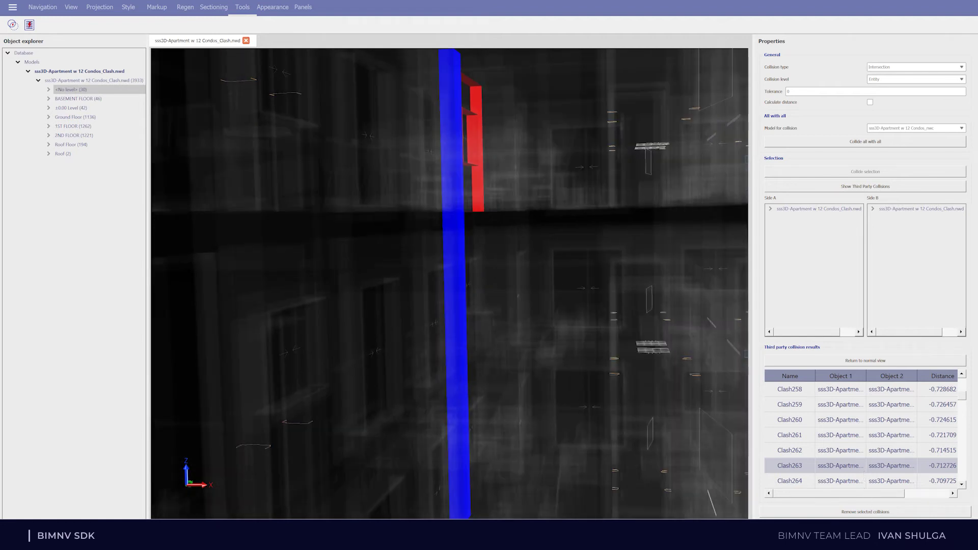
# - Leave the clash view and return to the normal model view
pyautogui.click(848, 362)
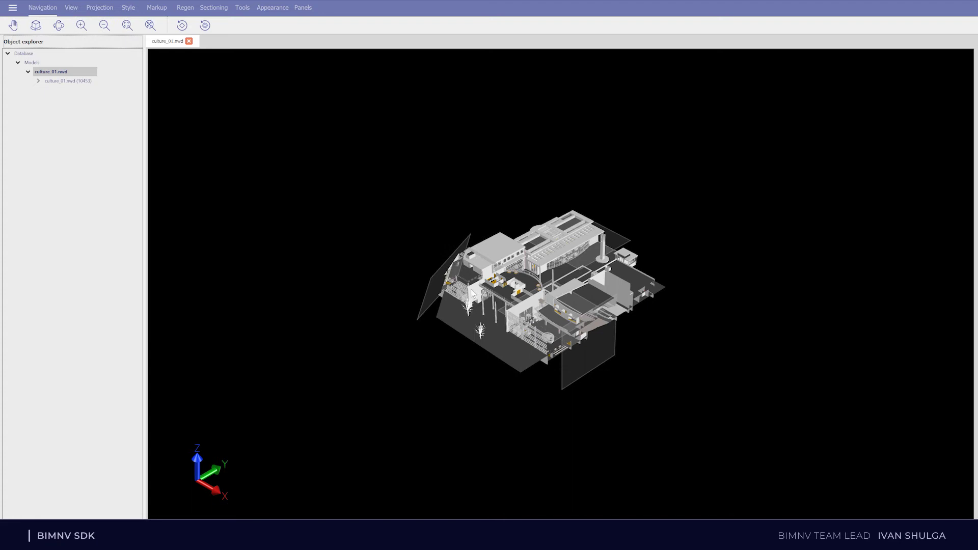
# - Select culture_01.nwd and orbit and zoom around the building, including tilted underside views
pyautogui.click(78, 72)
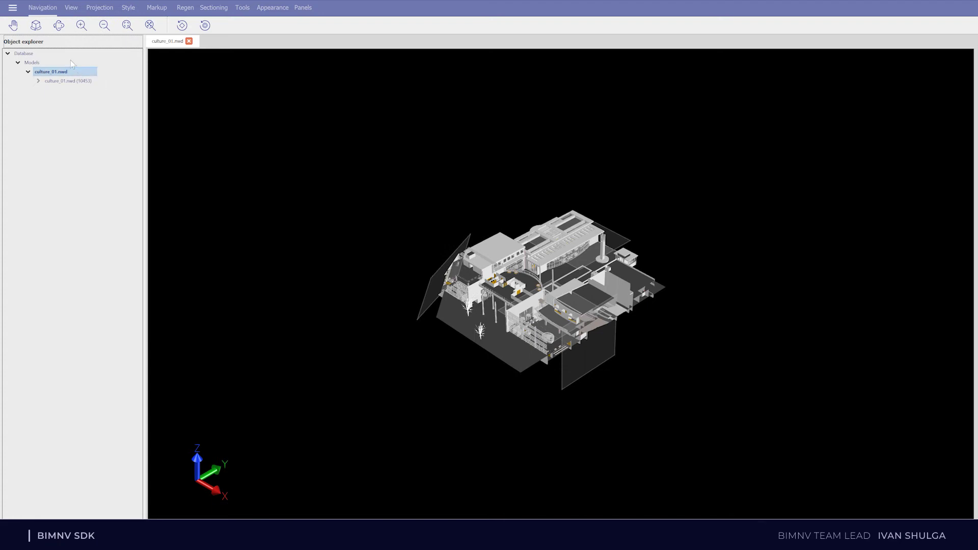
pyautogui.click(59, 25)
pyautogui.moveTo(529, 295); pyautogui.dragTo(620, 239)
pyautogui.scroll(5, 615, 313)
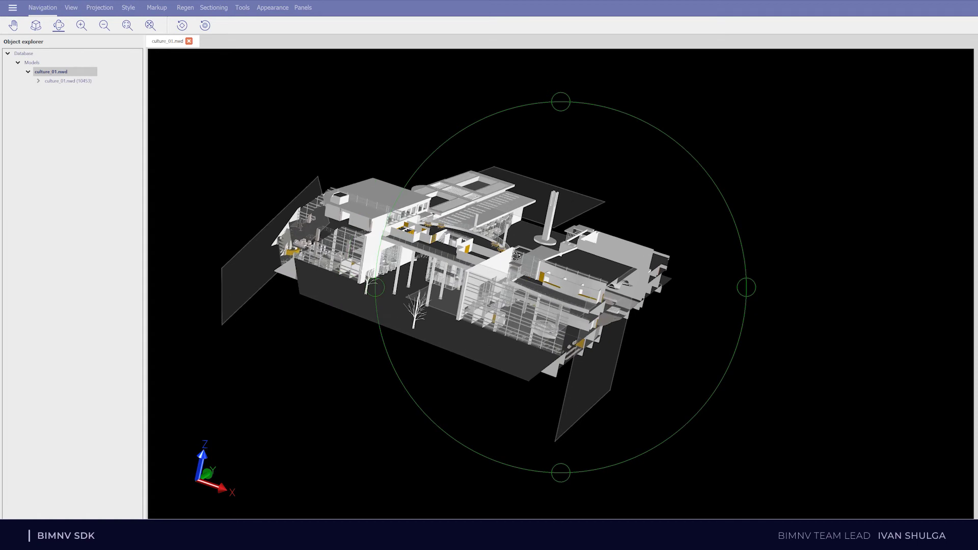
pyautogui.moveTo(496, 328); pyautogui.dragTo(545, 378)
pyautogui.scroll(5, 514, 217)
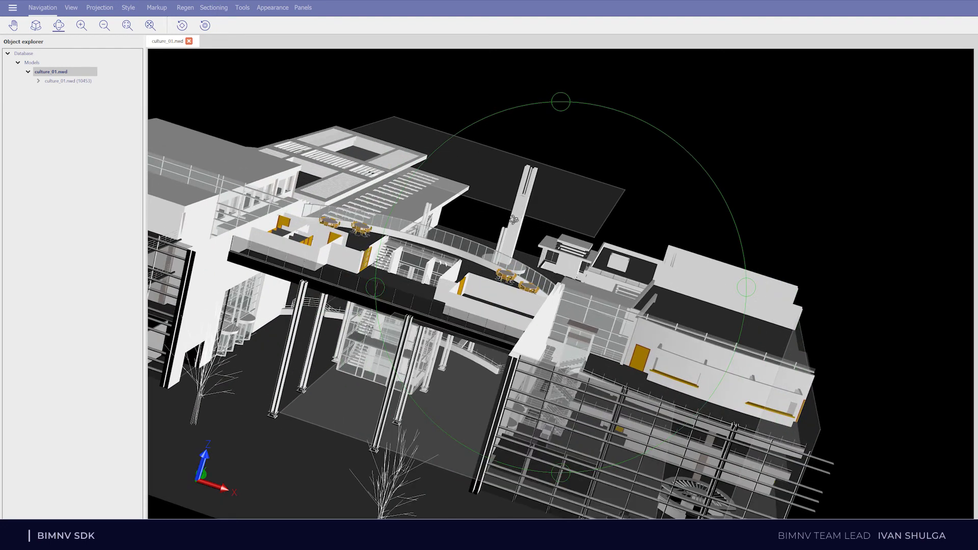
pyautogui.scroll(-5, 514, 219)
pyautogui.moveTo(514, 219); pyautogui.dragTo(575, 239)
pyautogui.moveTo(575, 239); pyautogui.dragTo(376, 99)
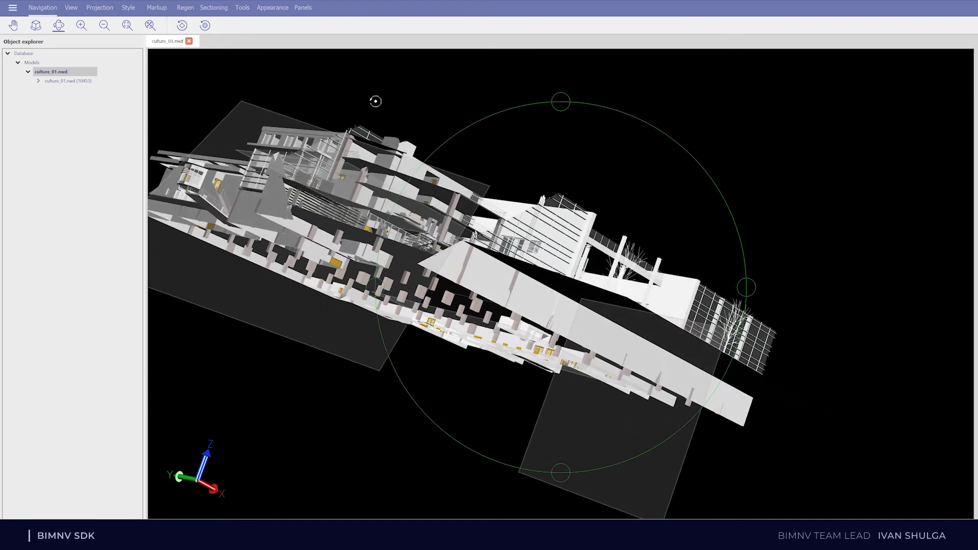
pyautogui.click(213, 8)
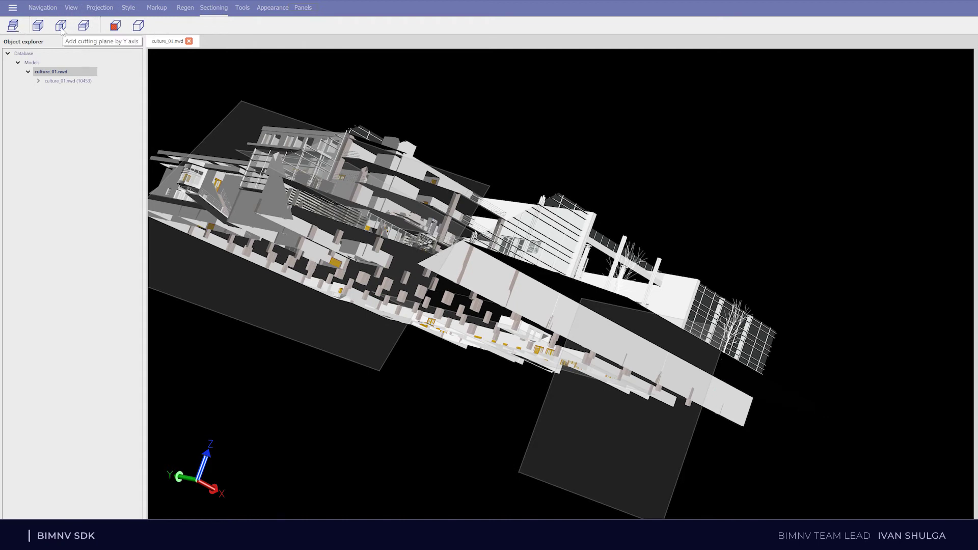
# - Add a Y-axis cutting plane, then fit the whole sectioned building in view and orbit it
pyautogui.click(212, 270)
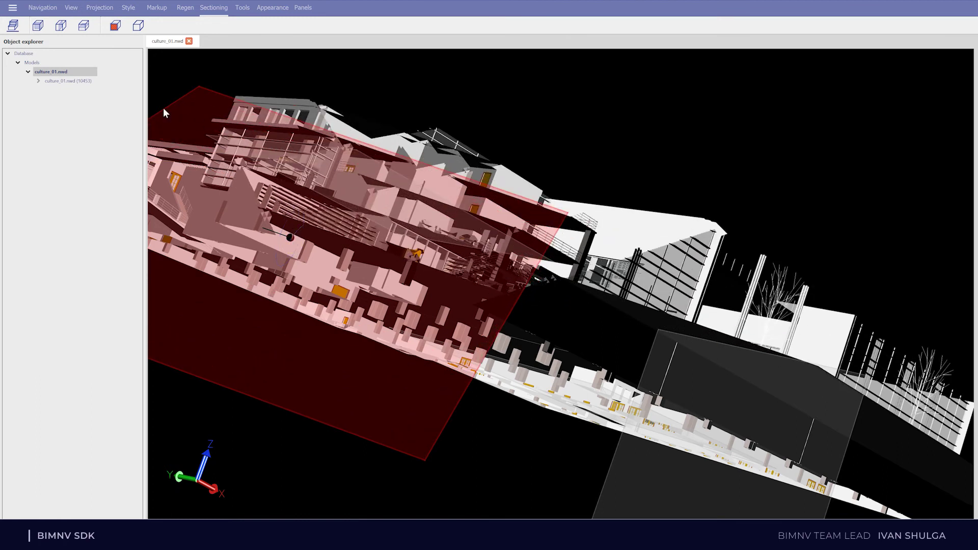
pyautogui.click(74, 9)
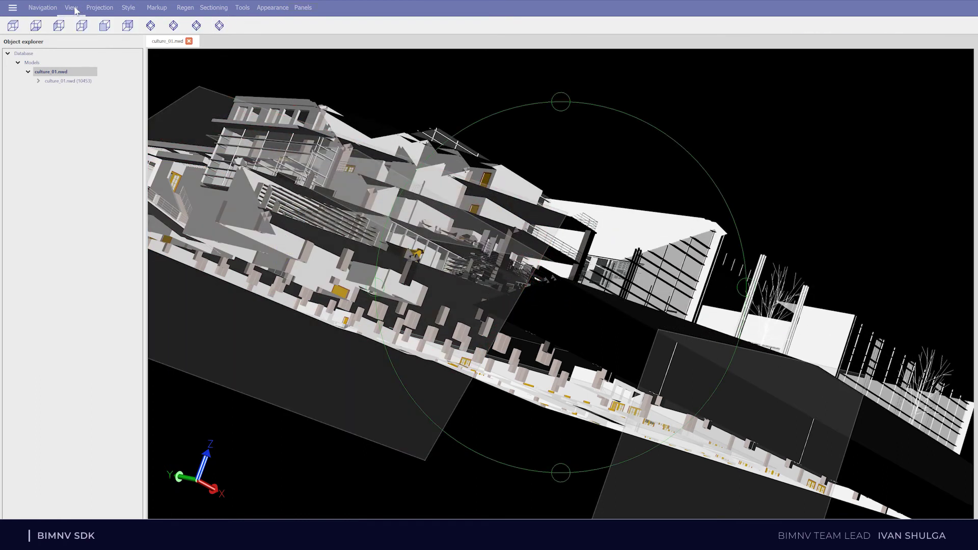
pyautogui.click(43, 8)
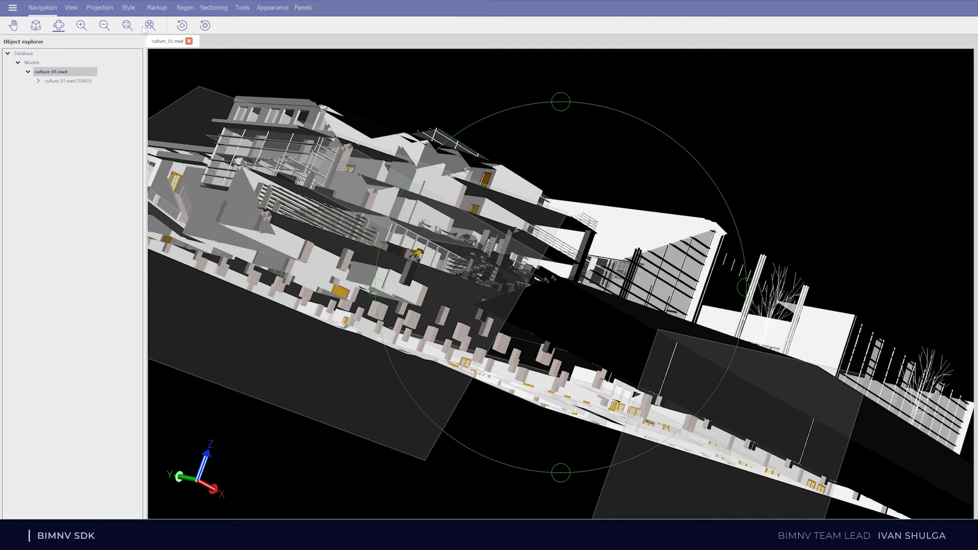
pyautogui.click(150, 26)
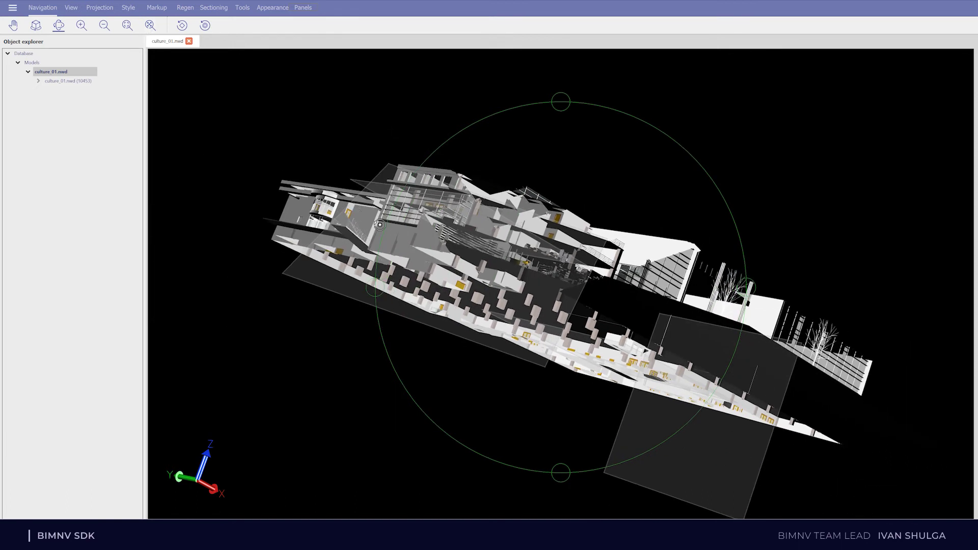
pyautogui.click(382, 257)
pyautogui.moveTo(382, 256); pyautogui.dragTo(381, 345)
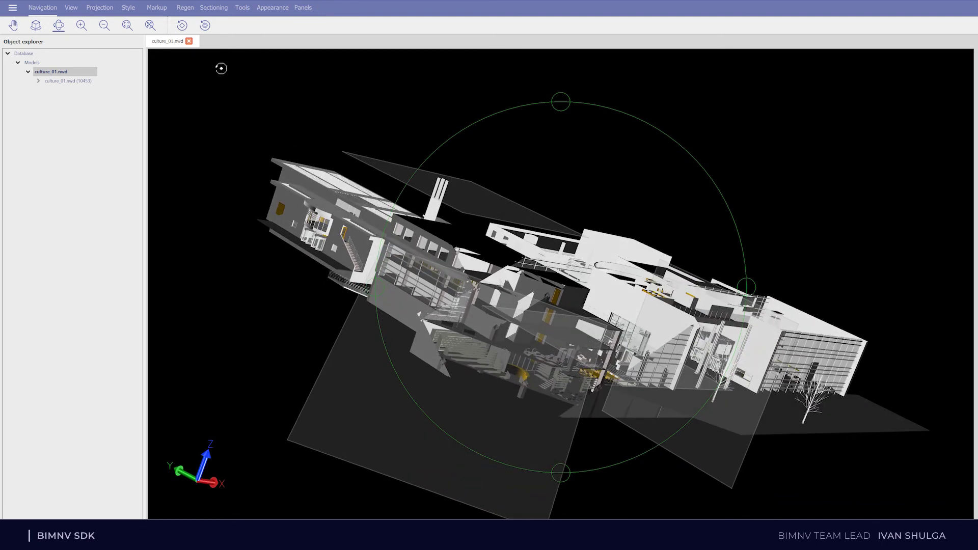
# - Remove the cutting planes from culture_01, then orbit and zoom around the whole building
pyautogui.click(208, 10)
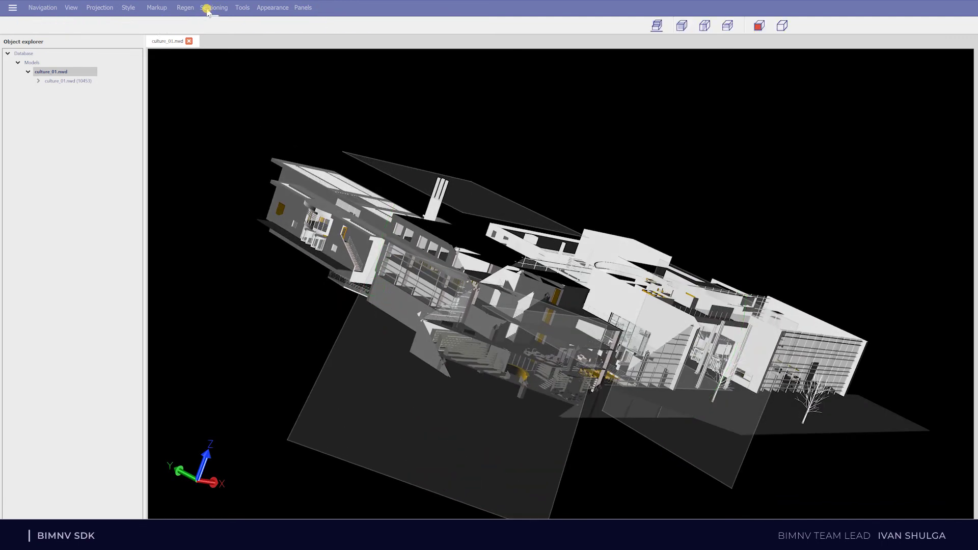
pyautogui.click(139, 27)
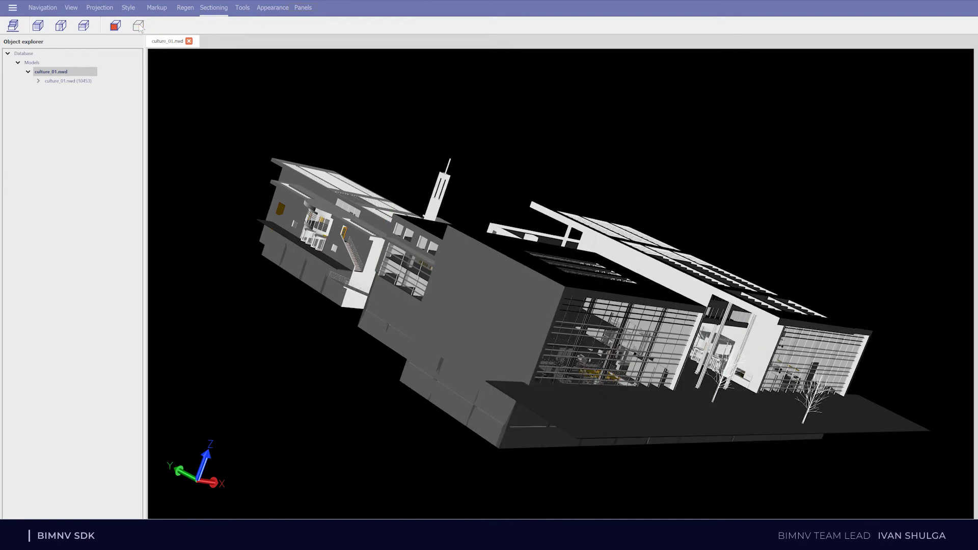
pyautogui.click(53, 9)
pyautogui.moveTo(602, 318); pyautogui.dragTo(399, 252)
pyautogui.scroll(4, 487, 290)
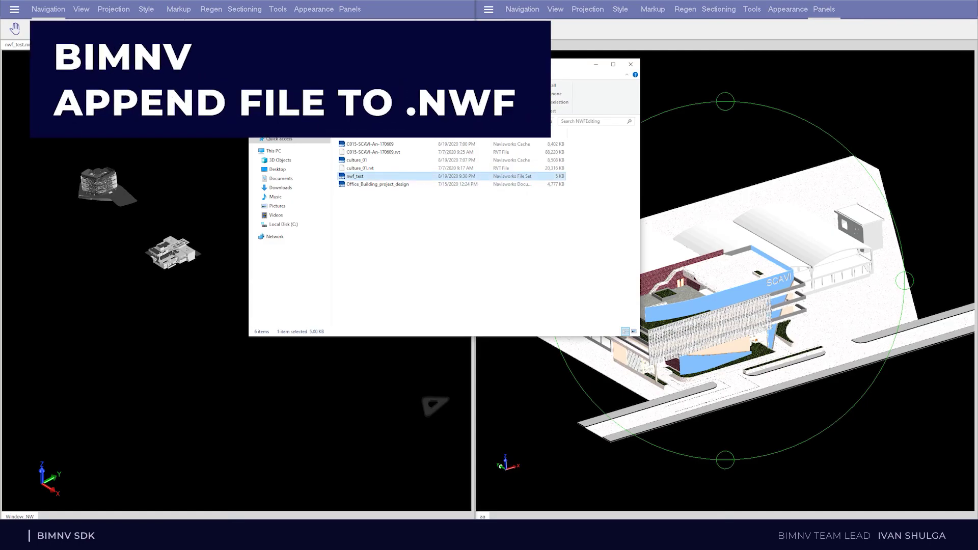
# - Select C015-SCAVI-An-170609.rvt, then orbit and zoom around the SCAVI model to inspect it
pyautogui.click(373, 153)
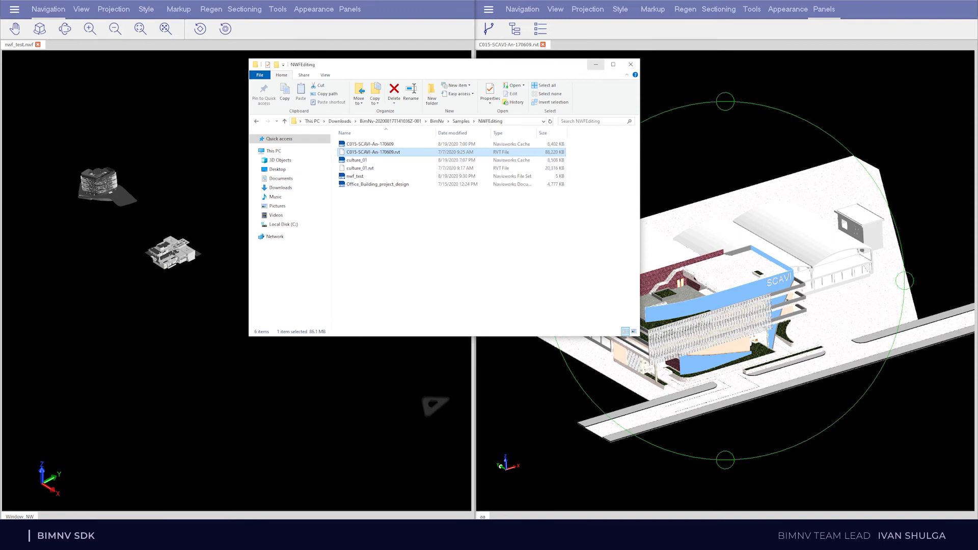
pyautogui.click(596, 64)
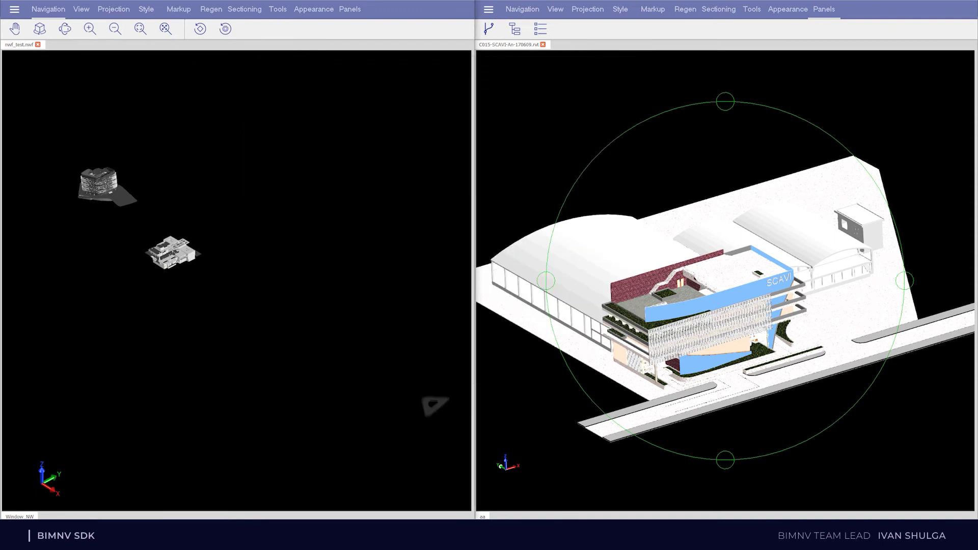
pyautogui.scroll(13, 762, 304)
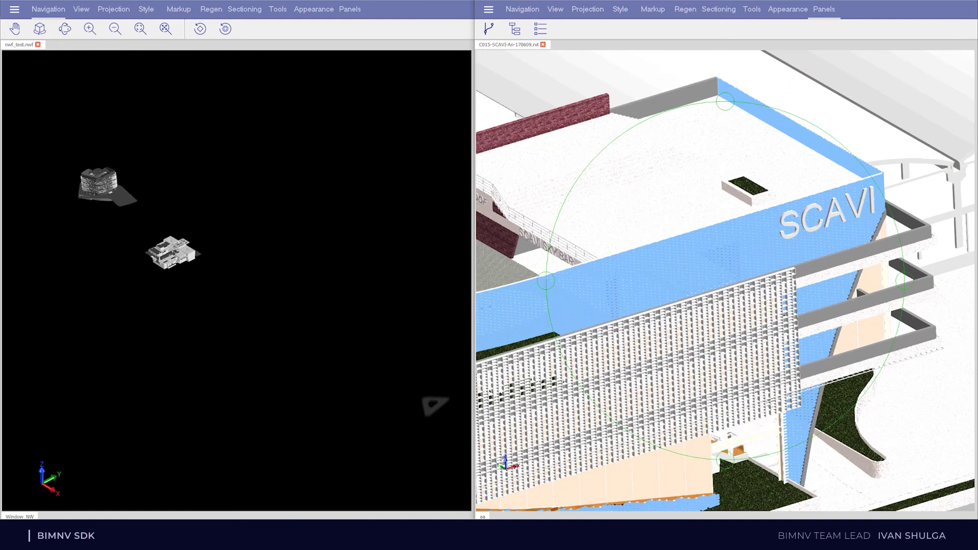
pyautogui.scroll(-5, 725, 280)
pyautogui.moveTo(662, 270); pyautogui.dragTo(713, 264)
pyautogui.scroll(6, 714, 264)
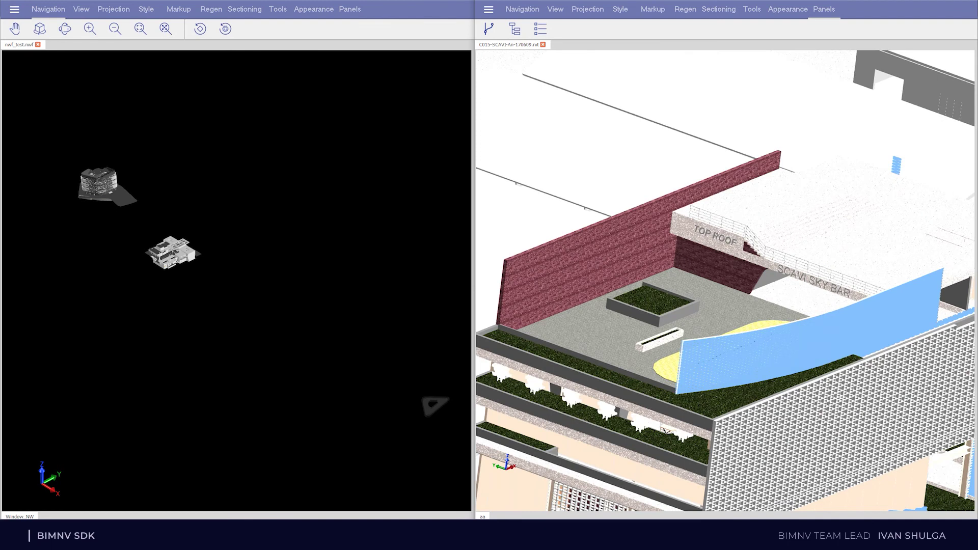
pyautogui.scroll(-7, 722, 260)
pyautogui.scroll(6, 872, 381)
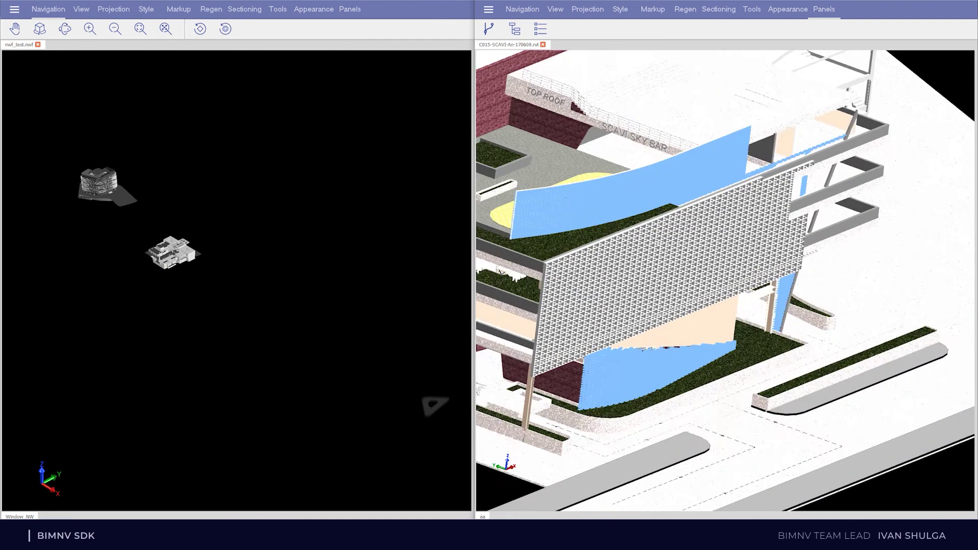
pyautogui.scroll(2, 873, 380)
pyautogui.moveTo(872, 380); pyautogui.dragTo(760, 316)
pyautogui.scroll(-1, 759, 316)
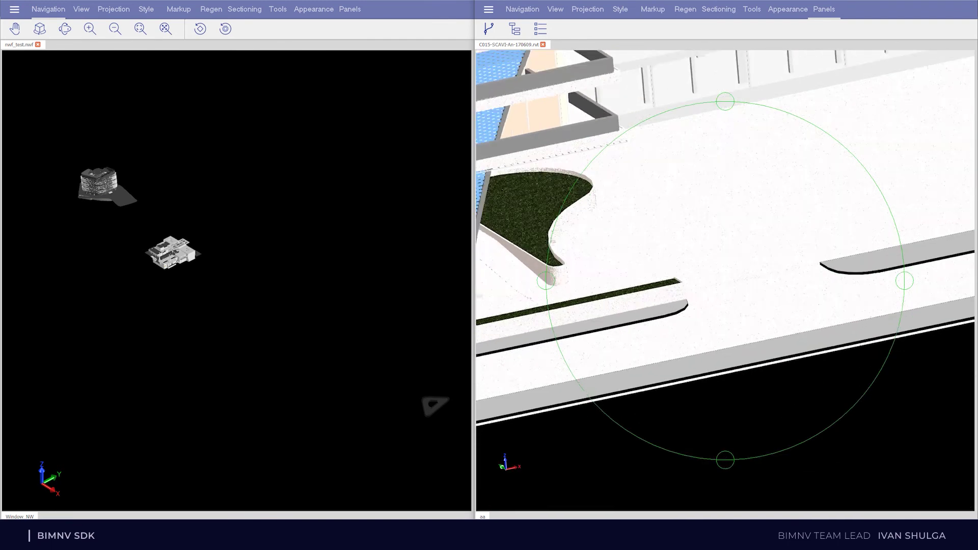
pyautogui.scroll(-5, 725, 282)
pyautogui.moveTo(726, 283); pyautogui.dragTo(612, 253)
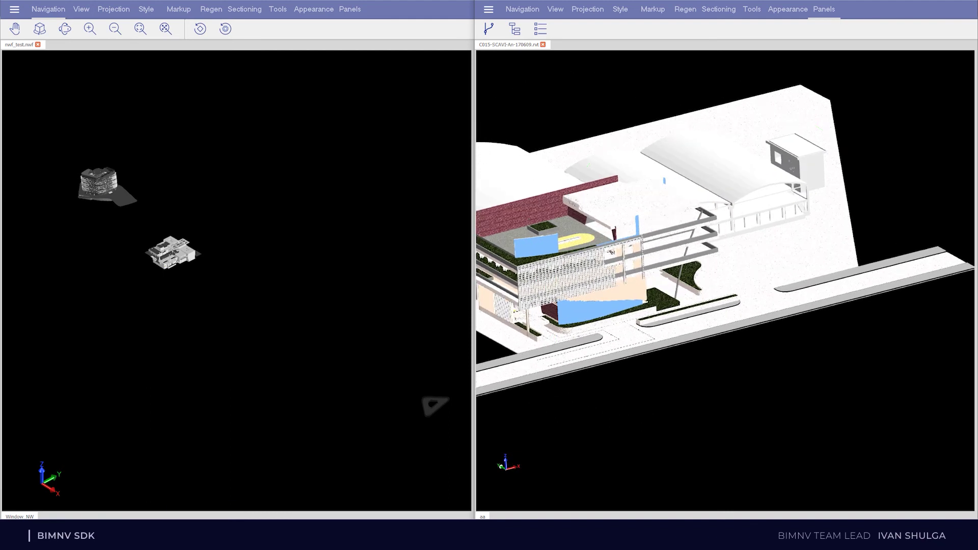
pyautogui.scroll(-6, 645, 282)
pyautogui.scroll(1, 645, 282)
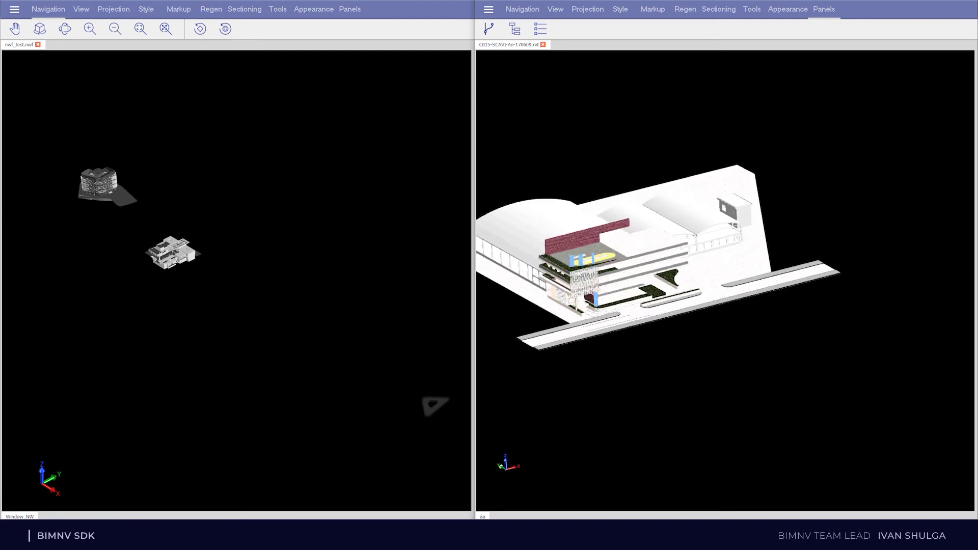
pyautogui.scroll(1, 621, 270)
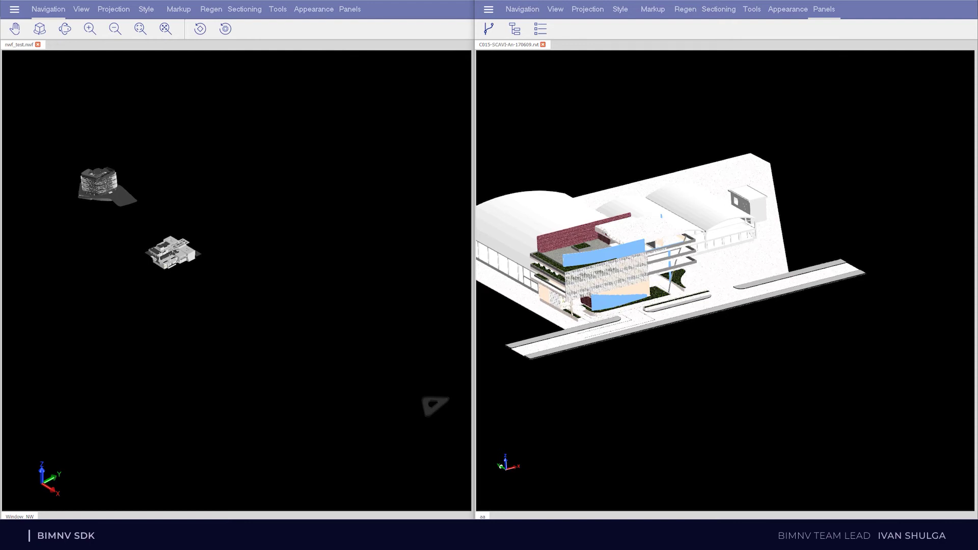
# - Show the left window's Object explorer tree with culture_01.nwd and Office_Building_project_design.nwd
pyautogui.click(237, 275)
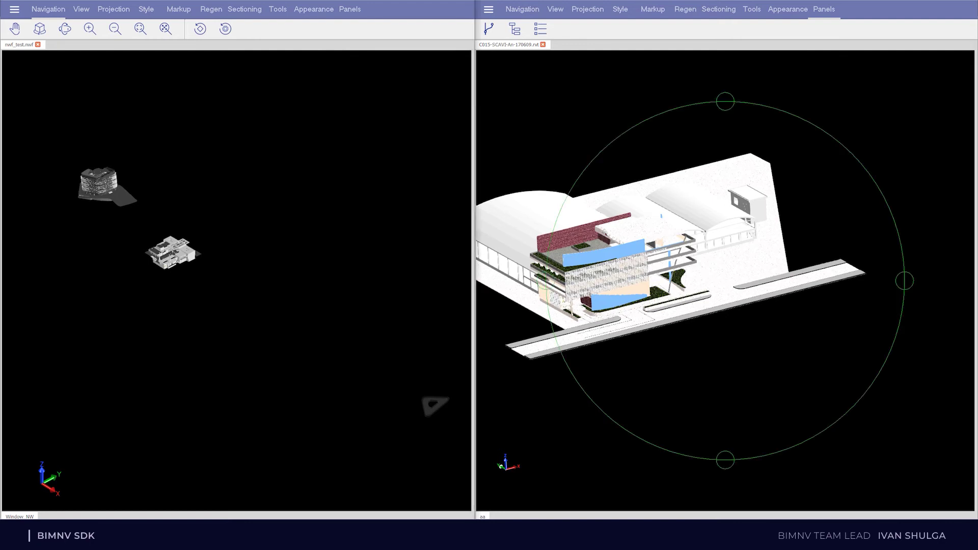
pyautogui.click(350, 9)
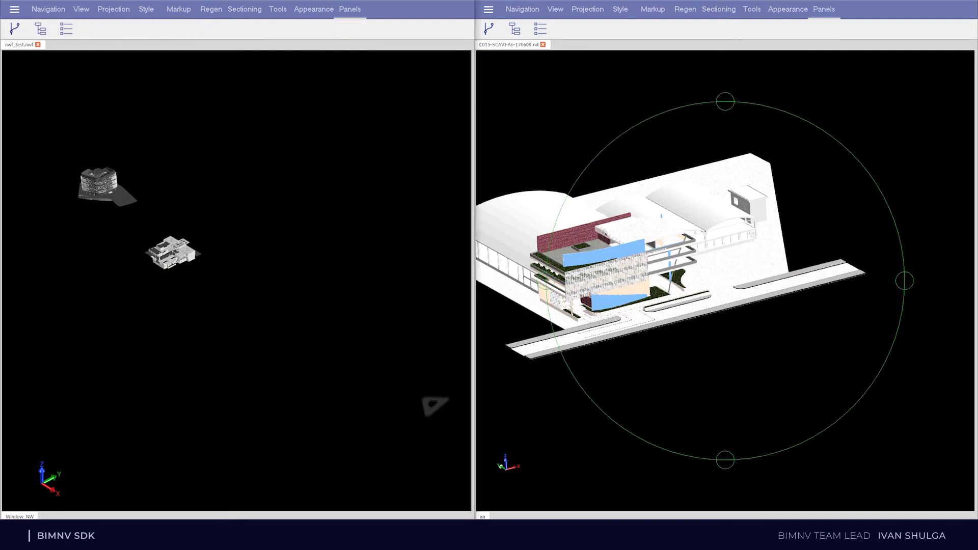
pyautogui.click(40, 29)
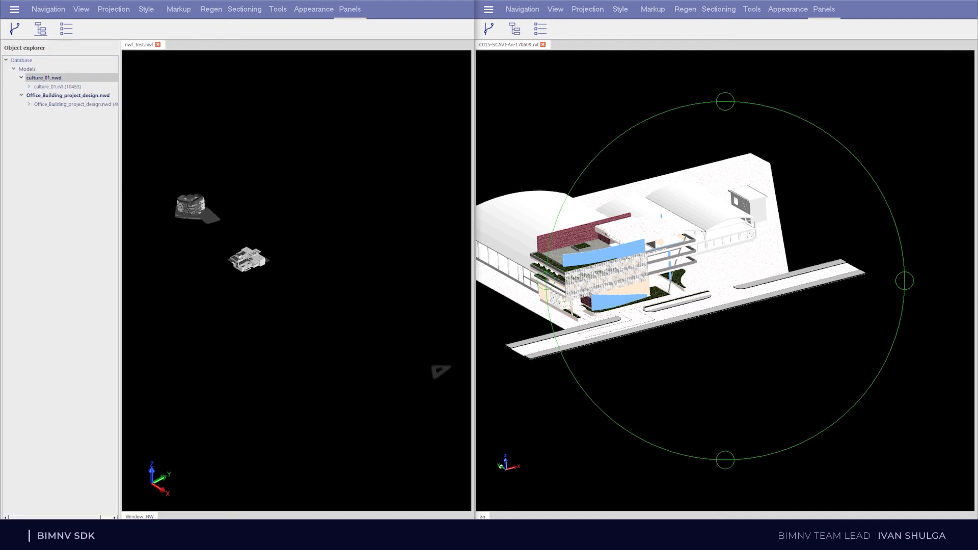
# - Expand the culture_01.rvt and Office_Building level lists, then orbit and zoom the left view
pyautogui.click(29, 87)
pyautogui.click(29, 263)
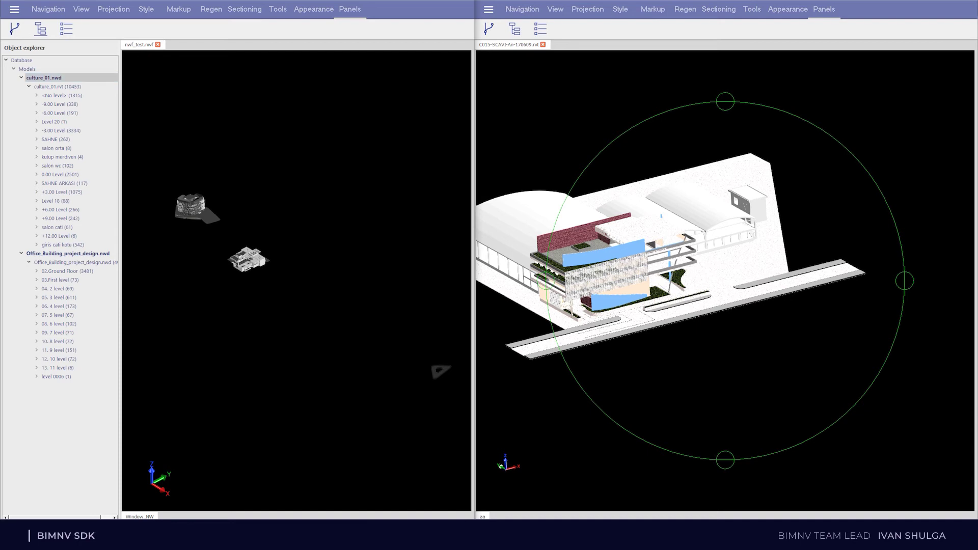
pyautogui.click(49, 9)
pyautogui.click(64, 28)
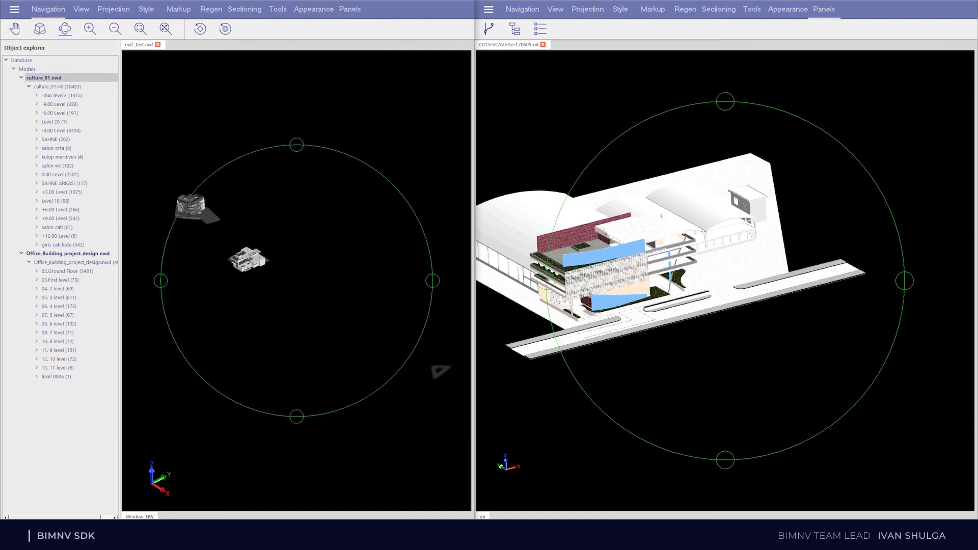
pyautogui.moveTo(297, 280); pyautogui.dragTo(287, 281)
pyautogui.scroll(10, 188, 203)
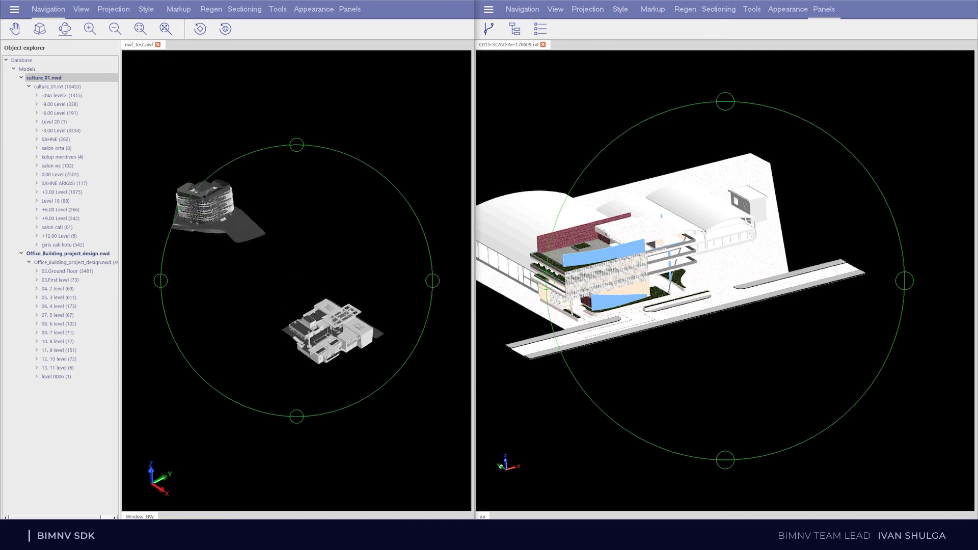
pyautogui.scroll(-4, 181, 196)
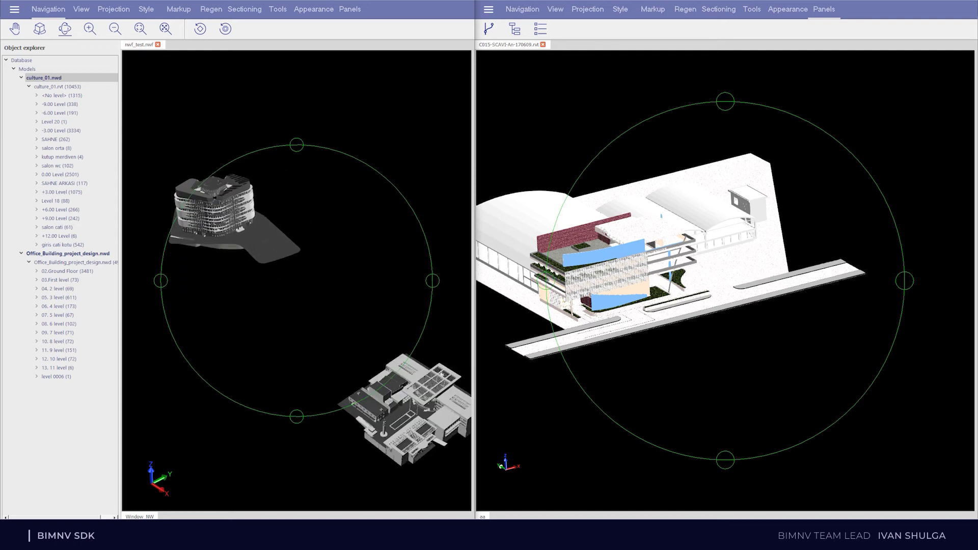
pyautogui.scroll(-3, 351, 346)
pyautogui.scroll(3, 394, 364)
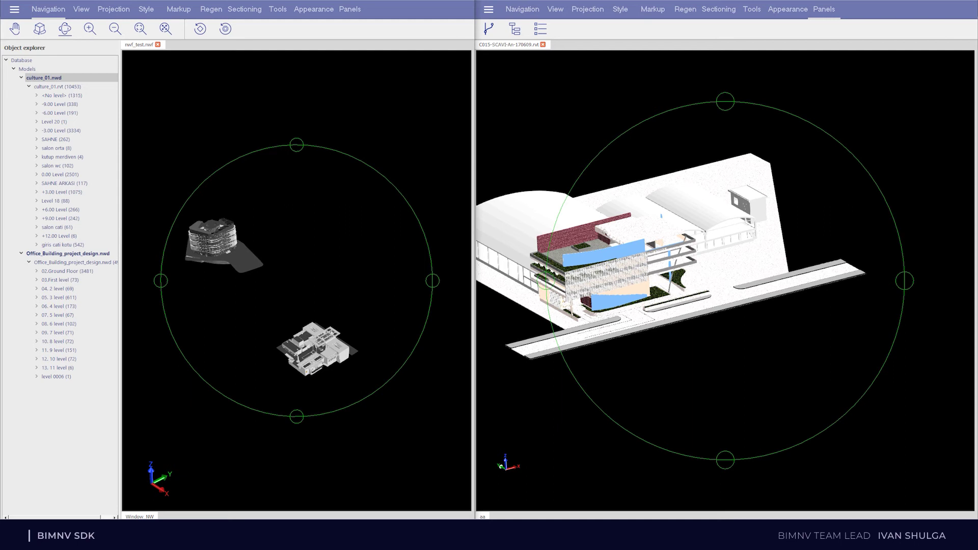
# - Run OdNwfResaver to append C015-SCAVI-An-170609.rvt as new_nwf_test.nwf, then switch to the empty viewer
pyautogui.hotkey('alt', 'Tab')
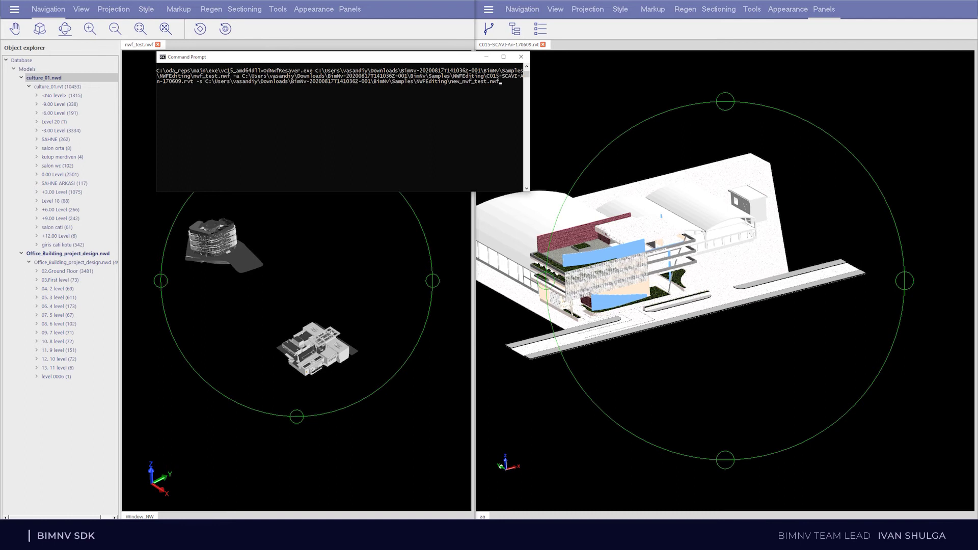
pyautogui.press('Return')
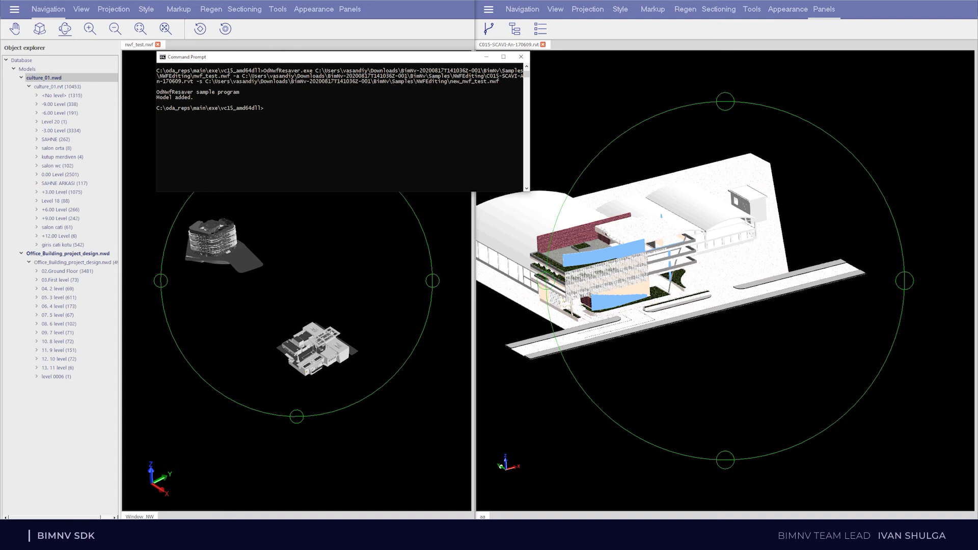
pyautogui.moveTo(289, 539)
pyautogui.click(336, 497)
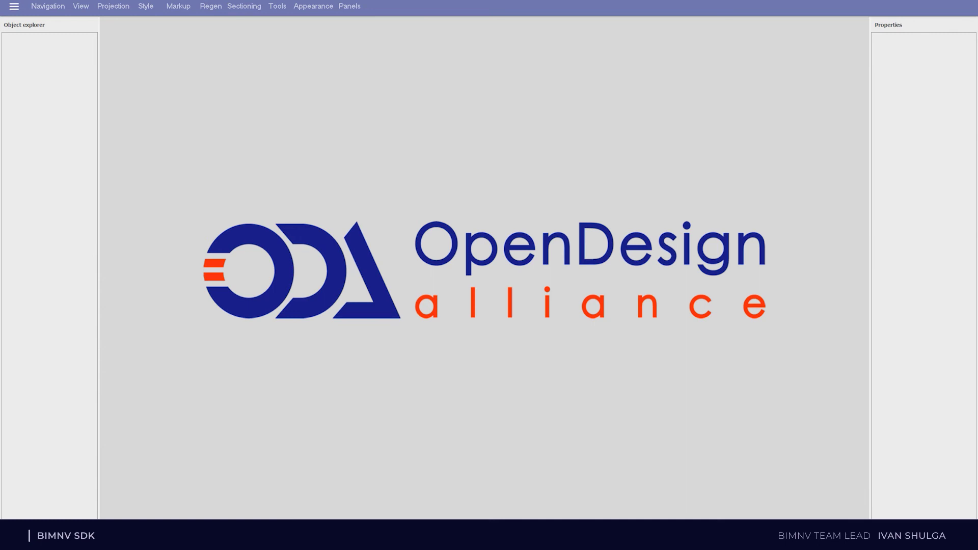
# - Load new_nwf_test.nwf from the NWFEditing folder into the viewer, accepting the import settings
pyautogui.moveTo(196, 537)
pyautogui.click(164, 492)
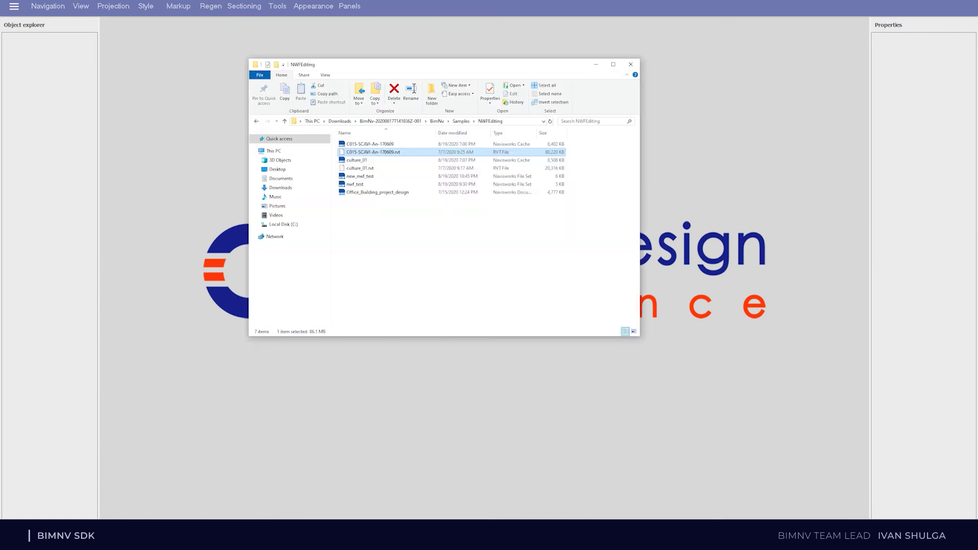
pyautogui.click(361, 176)
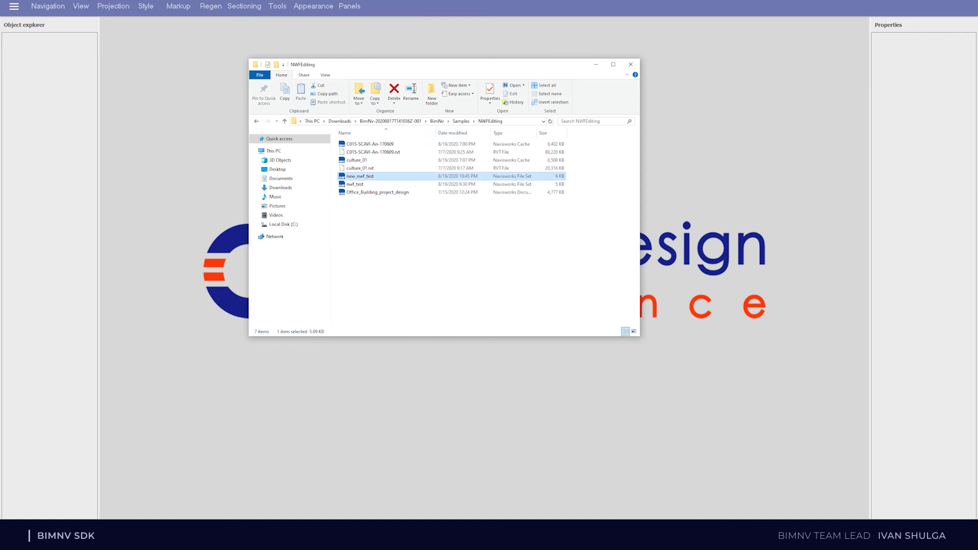
pyautogui.moveTo(360, 176); pyautogui.dragTo(227, 190)
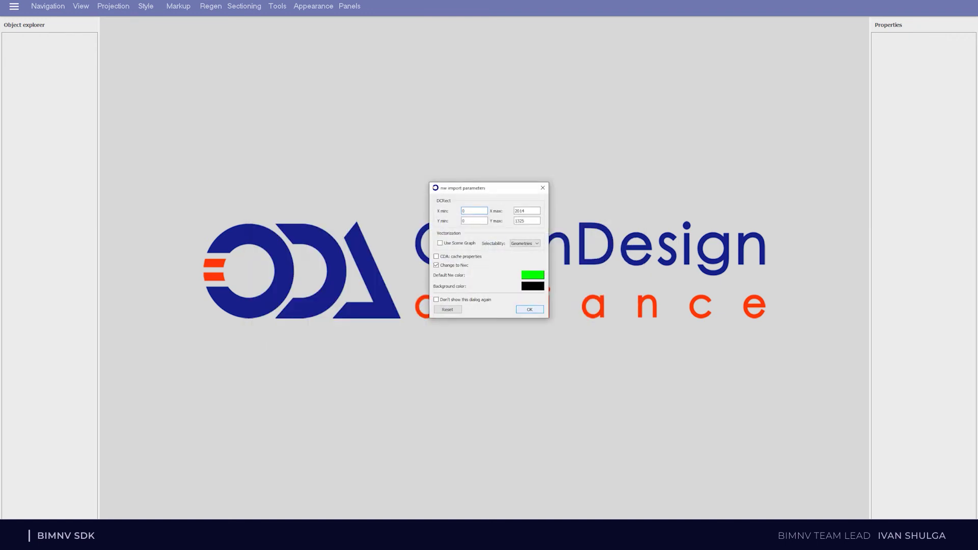
pyautogui.press('Return')
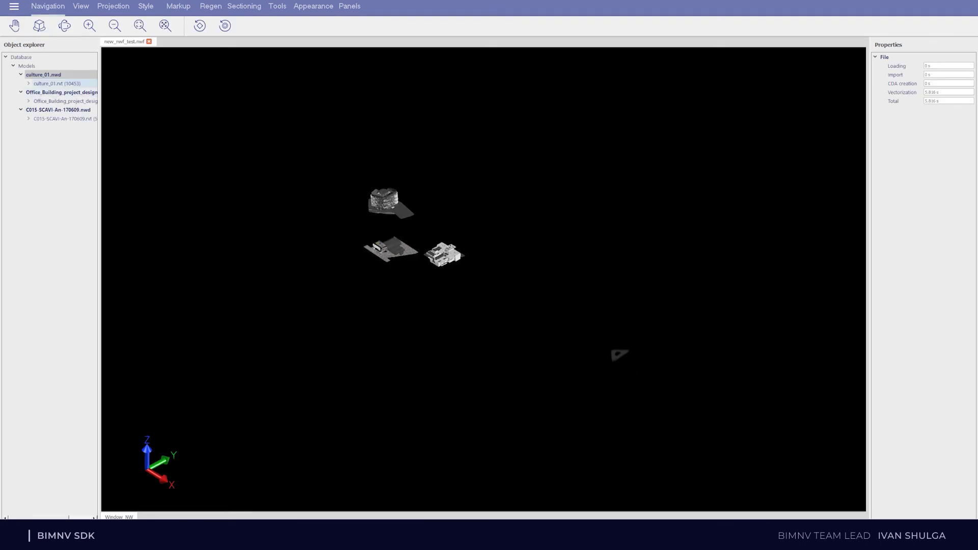
# - Expand the culture_01, Office_Building and C015-SCAVI-An-170609 level lists and widen the tree panel
pyautogui.click(28, 84)
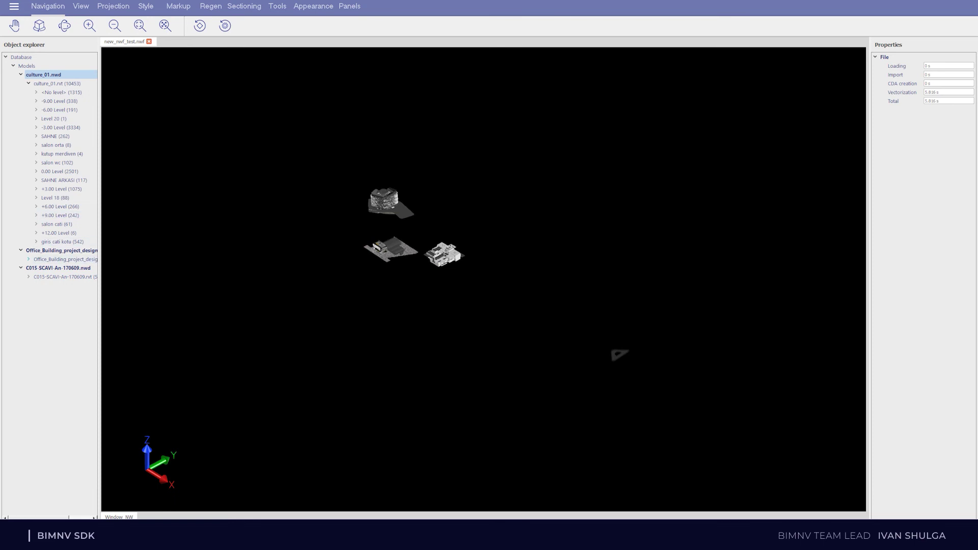
pyautogui.click(29, 260)
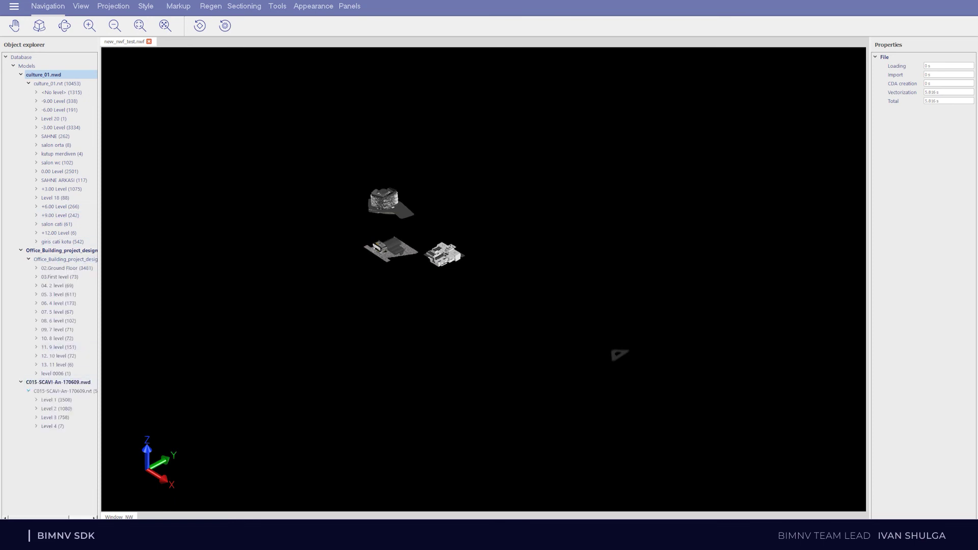
pyautogui.click(29, 391)
pyautogui.moveTo(99, 280); pyautogui.dragTo(113, 280)
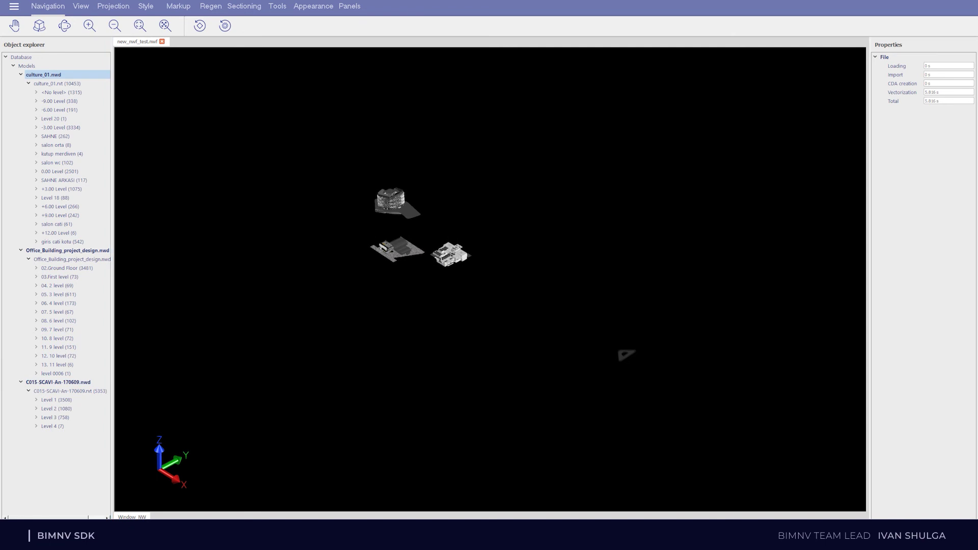
# - Orbit and zoom in for a close look at the SCAVI building
pyautogui.click(65, 25)
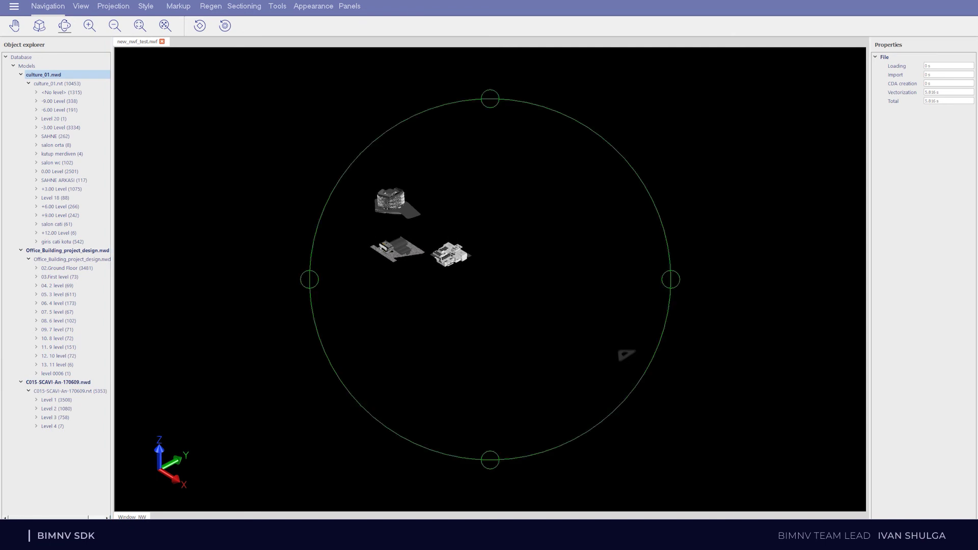
pyautogui.scroll(10, 386, 245)
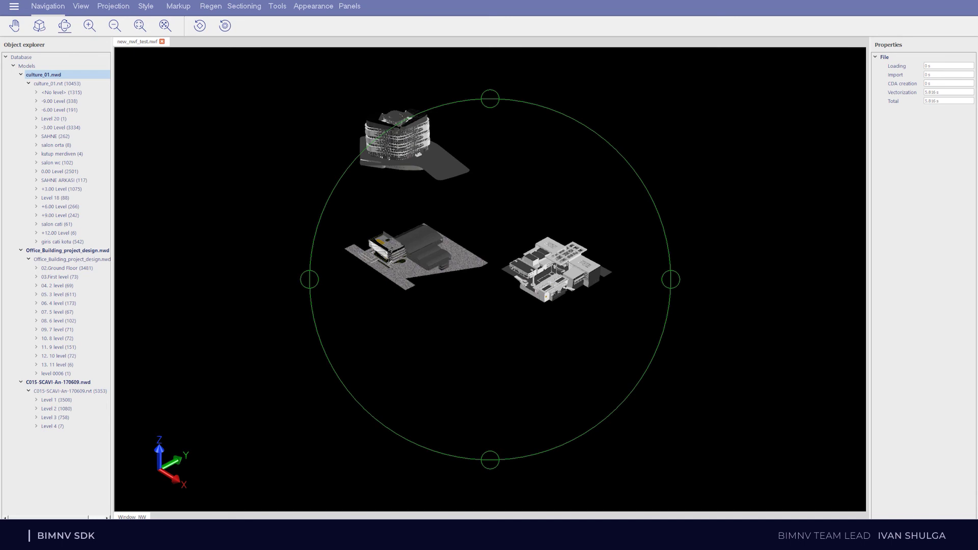
pyautogui.scroll(6, 387, 254)
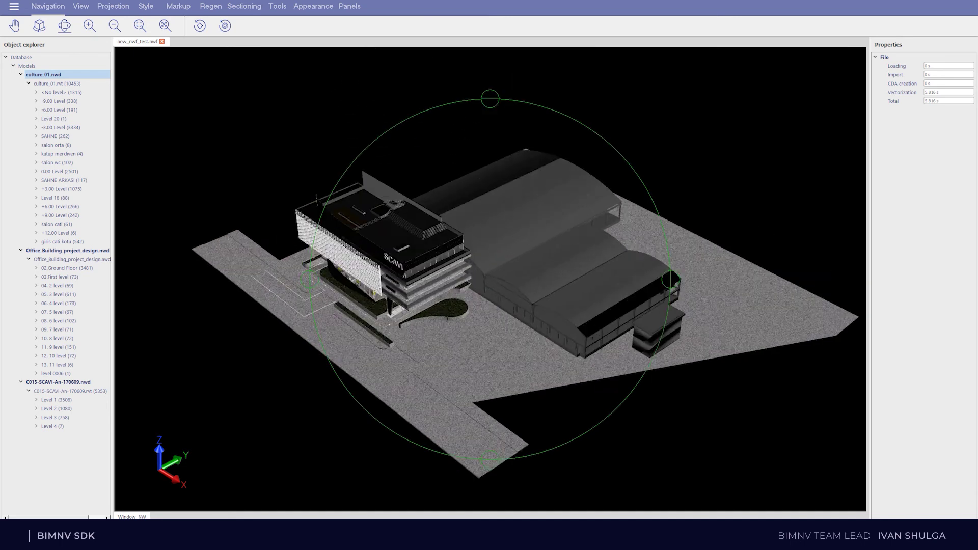
pyautogui.scroll(2, 387, 254)
pyautogui.moveTo(387, 255)
pyautogui.mouseDown()
pyautogui.moveTo(421, 234)
pyautogui.moveTo(379, 262)
pyautogui.mouseUp()
pyautogui.moveTo(400, 294); pyautogui.dragTo(369, 261)
pyautogui.scroll(-2, 395, 282)
pyautogui.scroll(5, 494, 325)
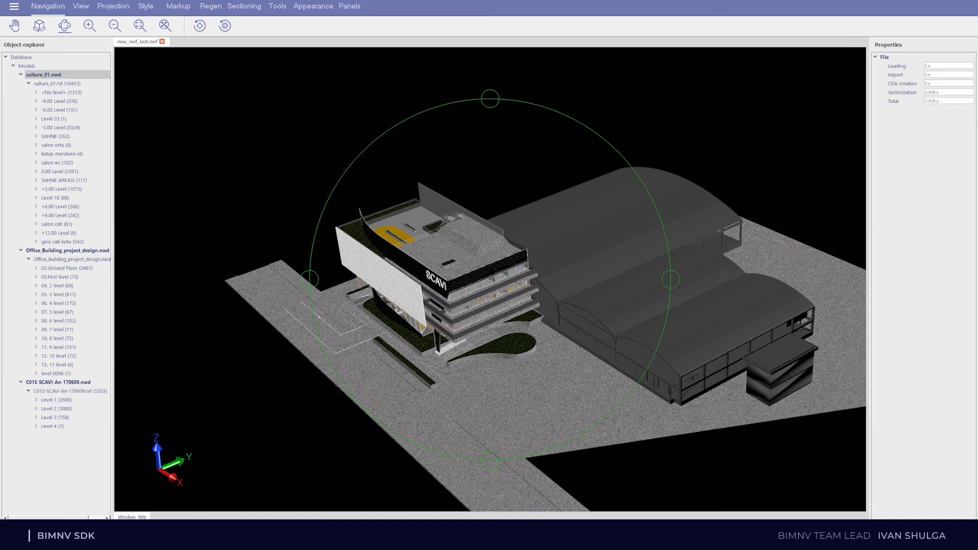